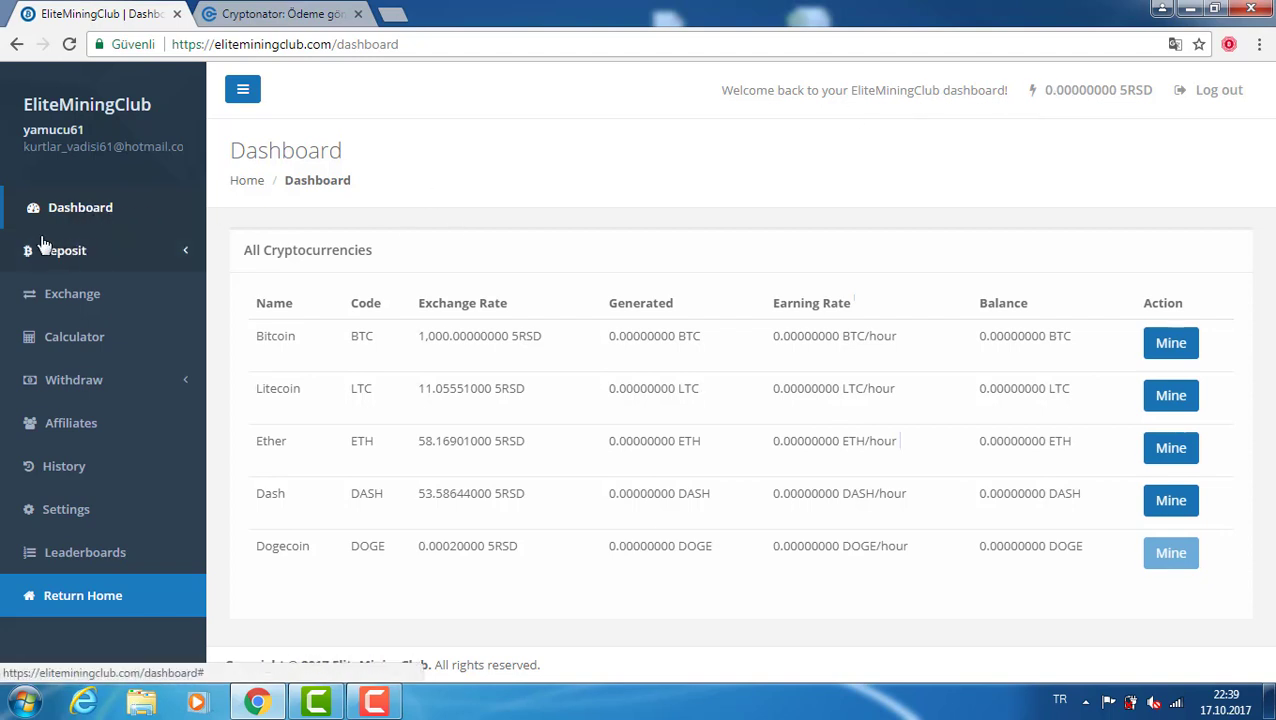
Step: Check the Dogecoin exchange rate under Deposit, then go to the Exchange page
{"action": "left_click", "coordinate": [70, 254]}
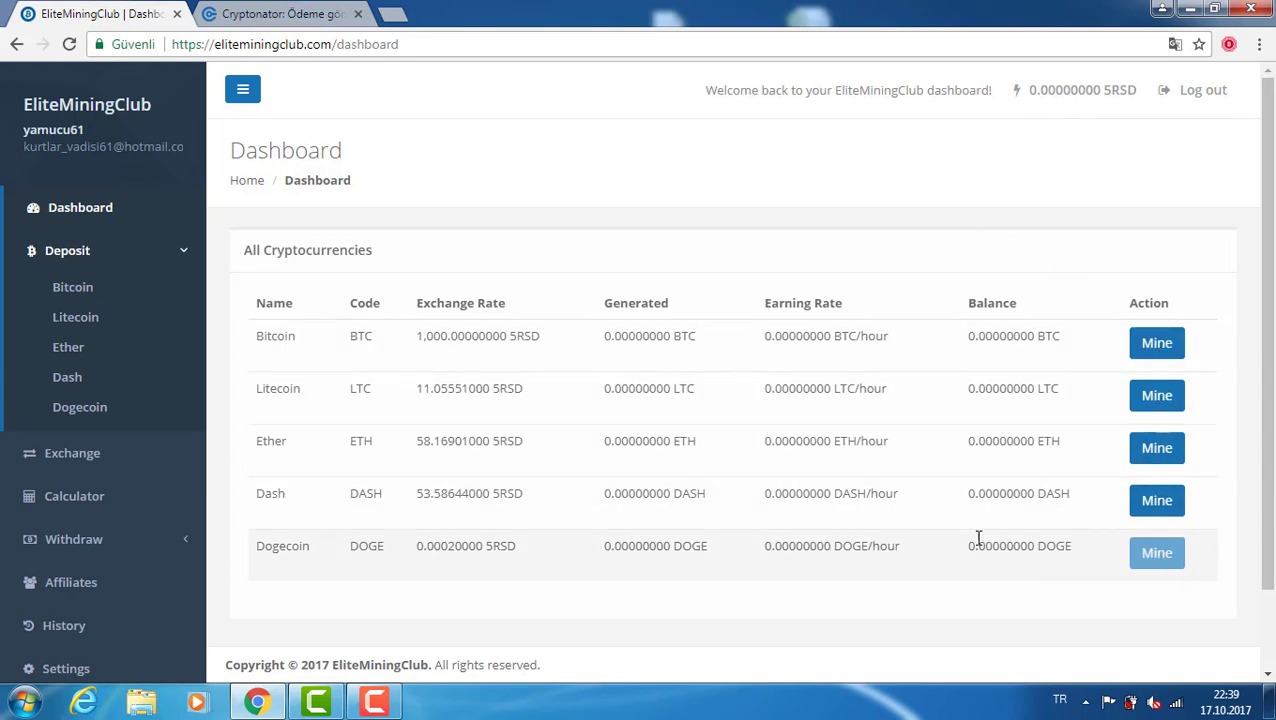
{"action": "left_click_drag", "start_coordinate": [415, 548], "coordinate": [513, 543]}
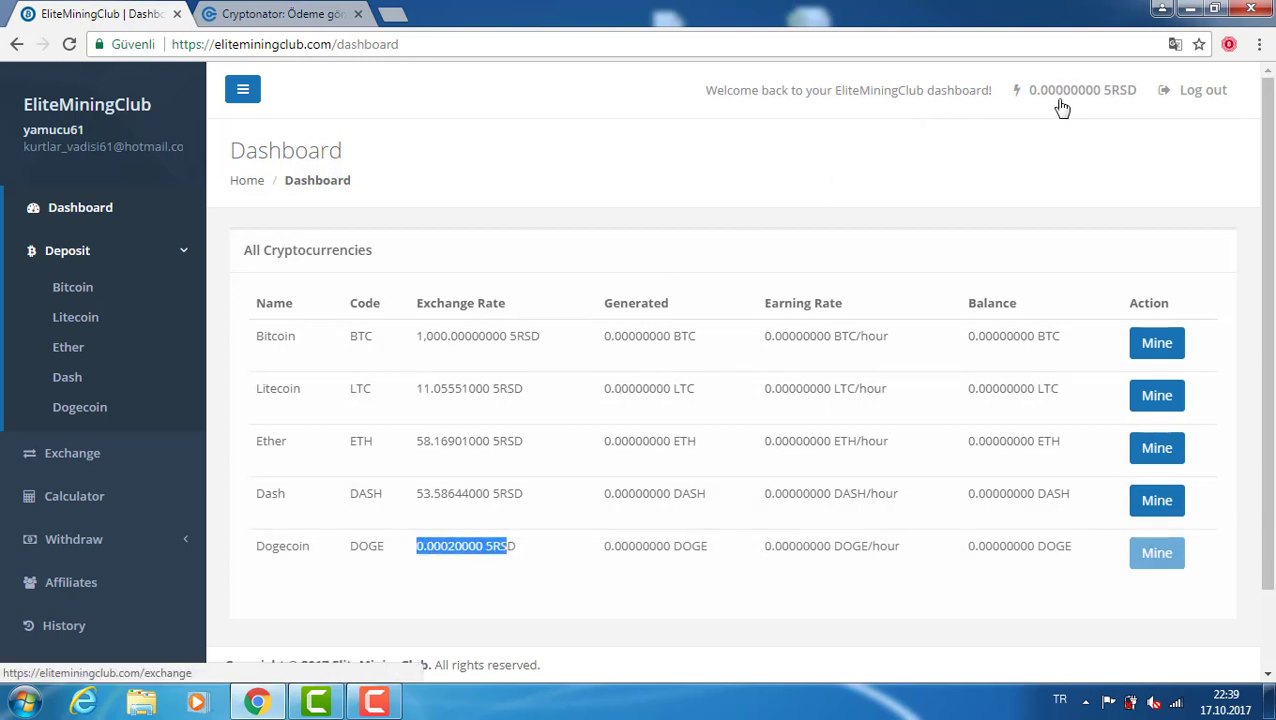
{"action": "left_click", "coordinate": [75, 262]}
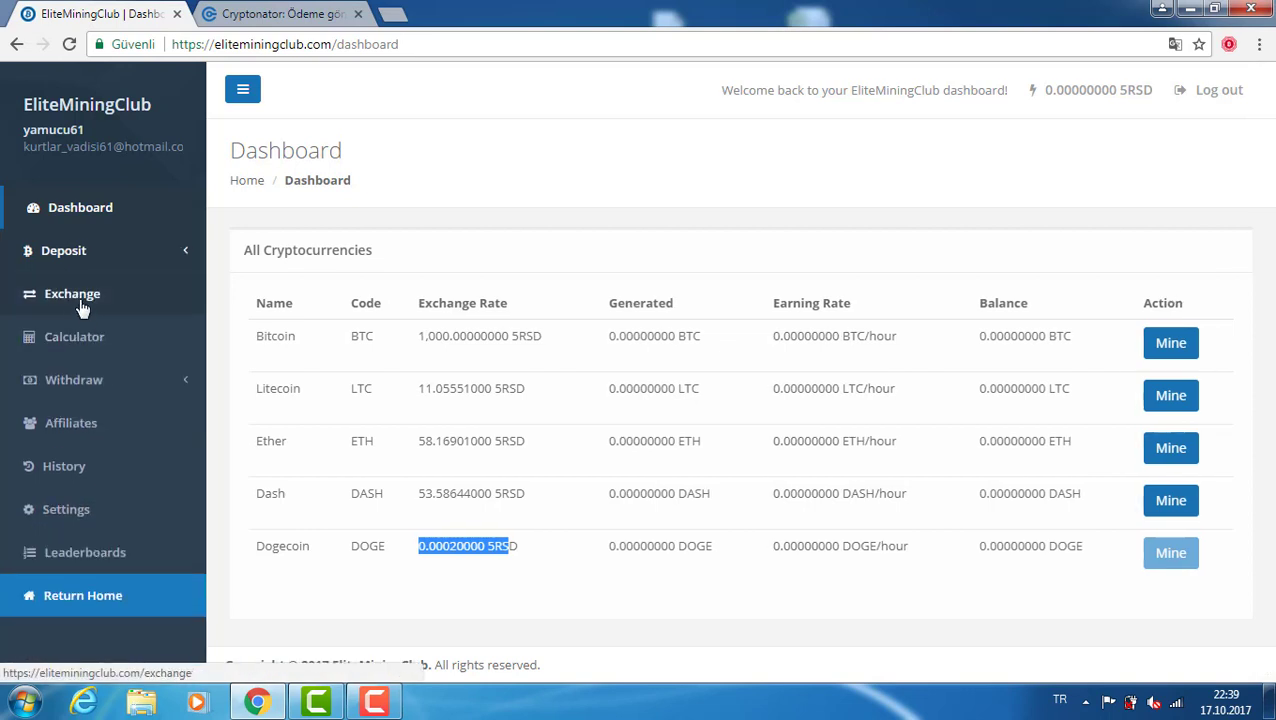
{"action": "left_click", "coordinate": [83, 308]}
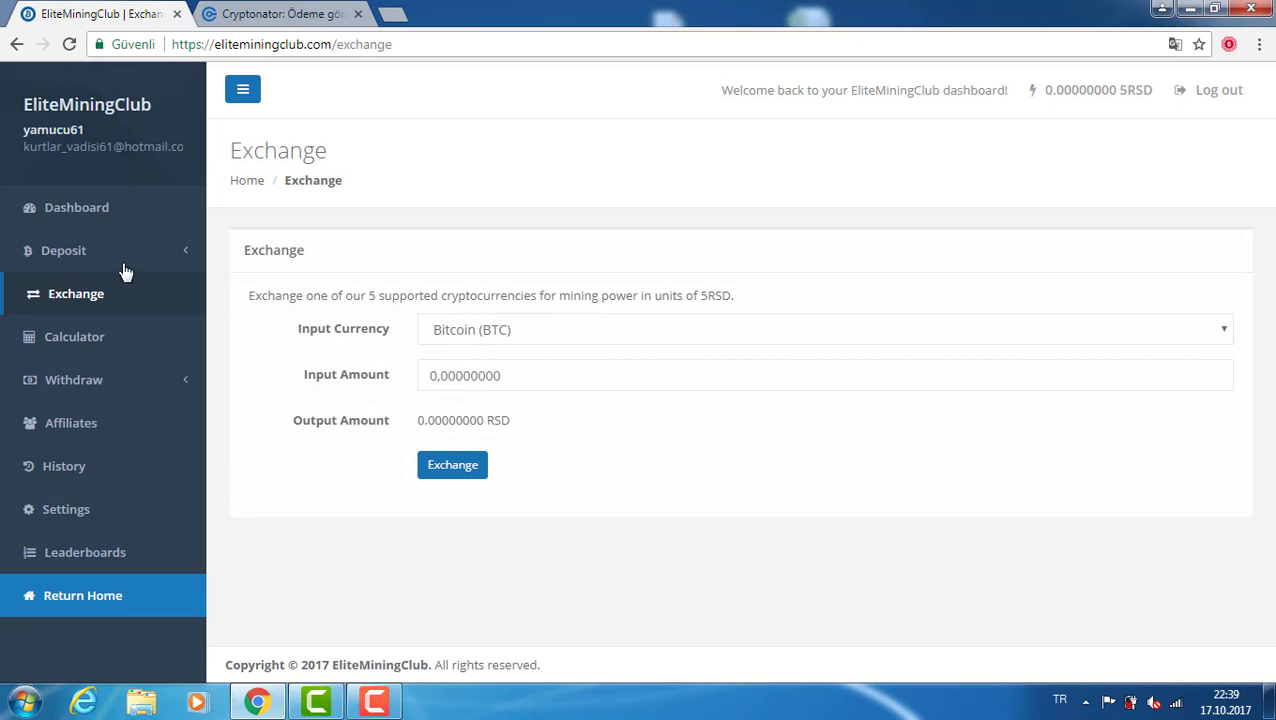
Step: Choose Dogecoin (DOGE) as the Exchange input currency, note the output amount, then open Calculator
{"action": "left_click", "coordinate": [103, 255]}
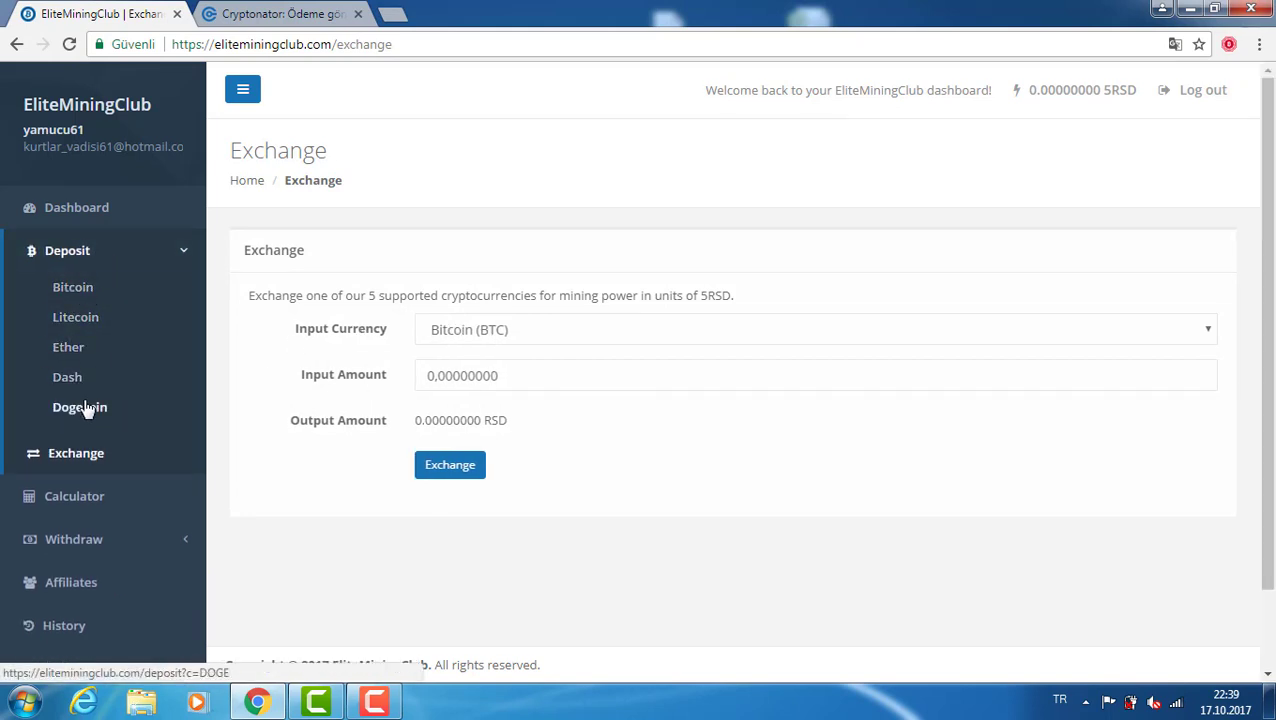
{"action": "left_click", "coordinate": [503, 337]}
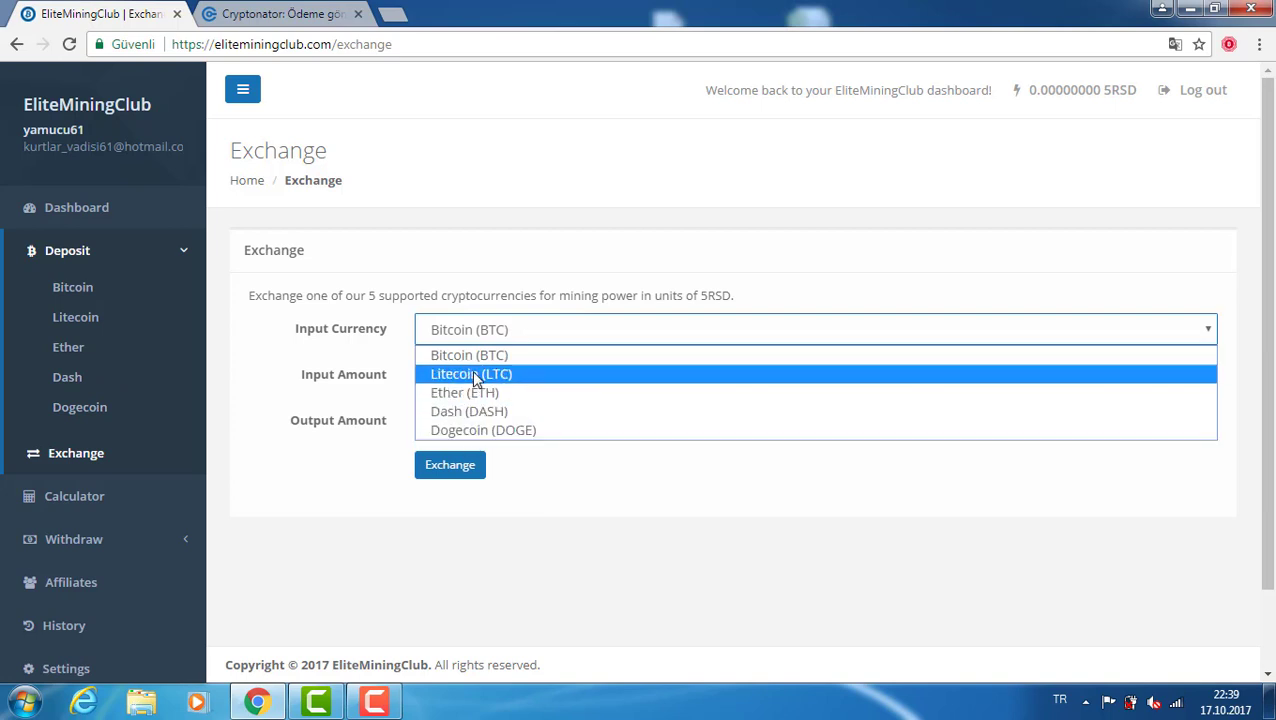
{"action": "left_click", "coordinate": [476, 431]}
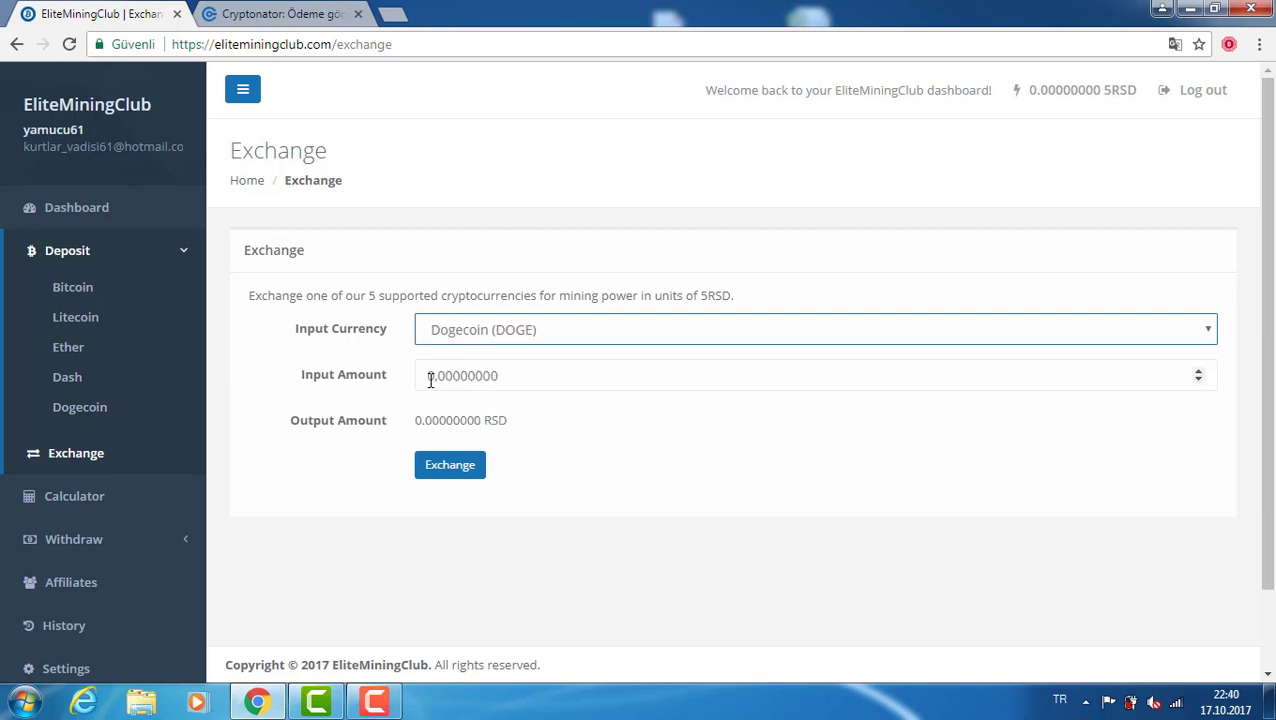
{"action": "left_click_drag", "start_coordinate": [416, 421], "coordinate": [477, 420]}
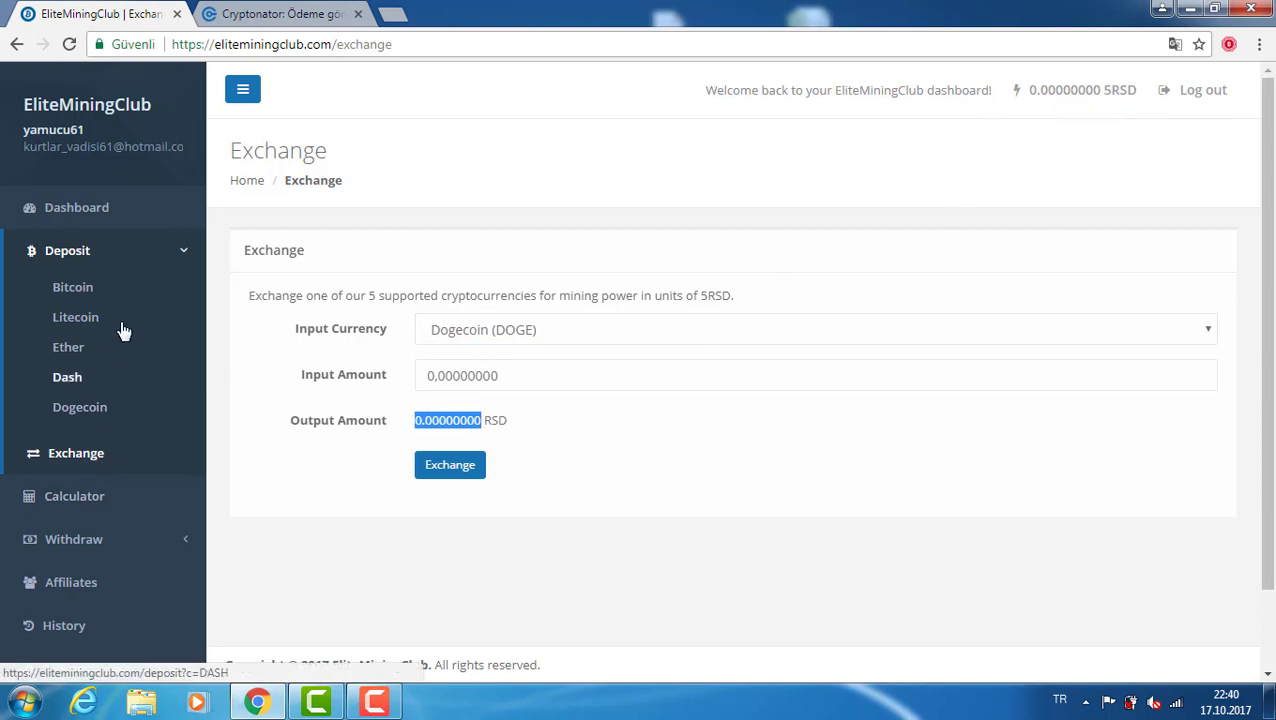
{"action": "left_click", "coordinate": [105, 258]}
{"action": "left_click", "coordinate": [85, 350]}
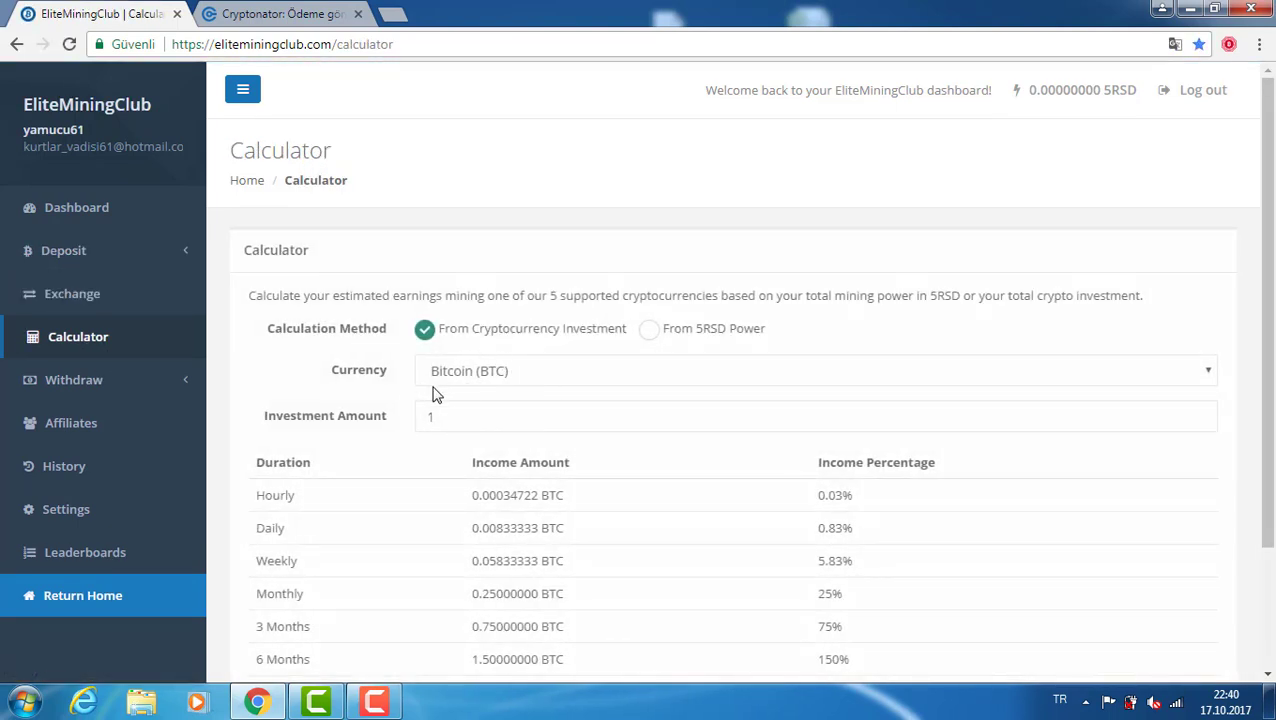
Step: Review the 1 BTC earnings table's Hourly, Daily, Weekly and Monthly rows
{"action": "left_click_drag", "start_coordinate": [462, 503], "coordinate": [600, 632]}
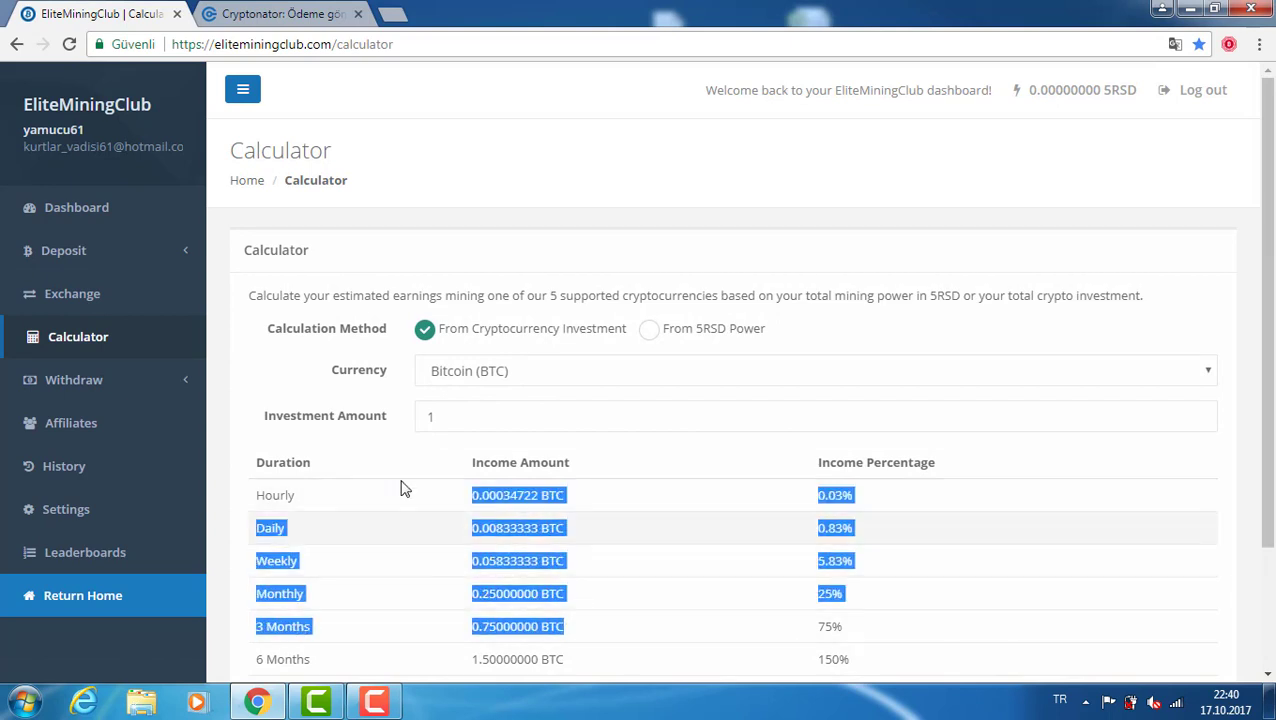
{"action": "left_click", "coordinate": [367, 451]}
{"action": "scroll", "coordinate": [367, 451], "scroll_direction": "down", "scroll_amount": 2}
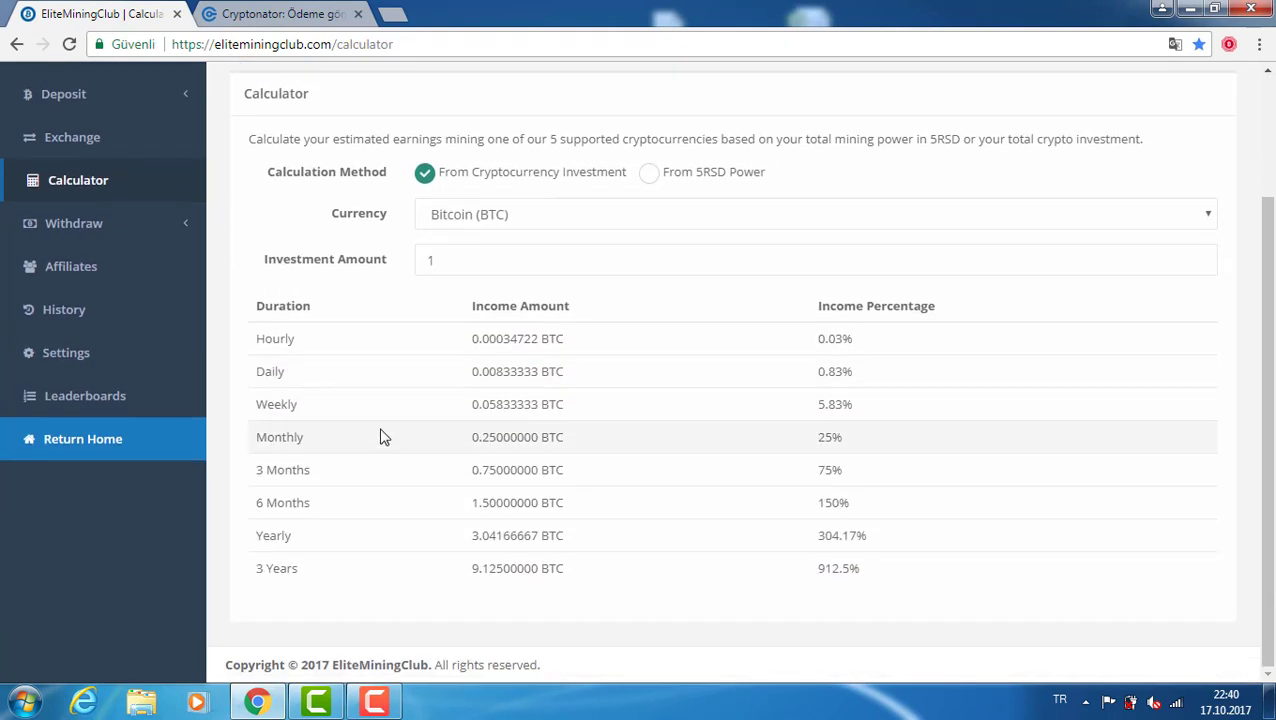
{"action": "double_click", "coordinate": [275, 339]}
{"action": "double_click", "coordinate": [272, 372]}
{"action": "double_click", "coordinate": [276, 404]}
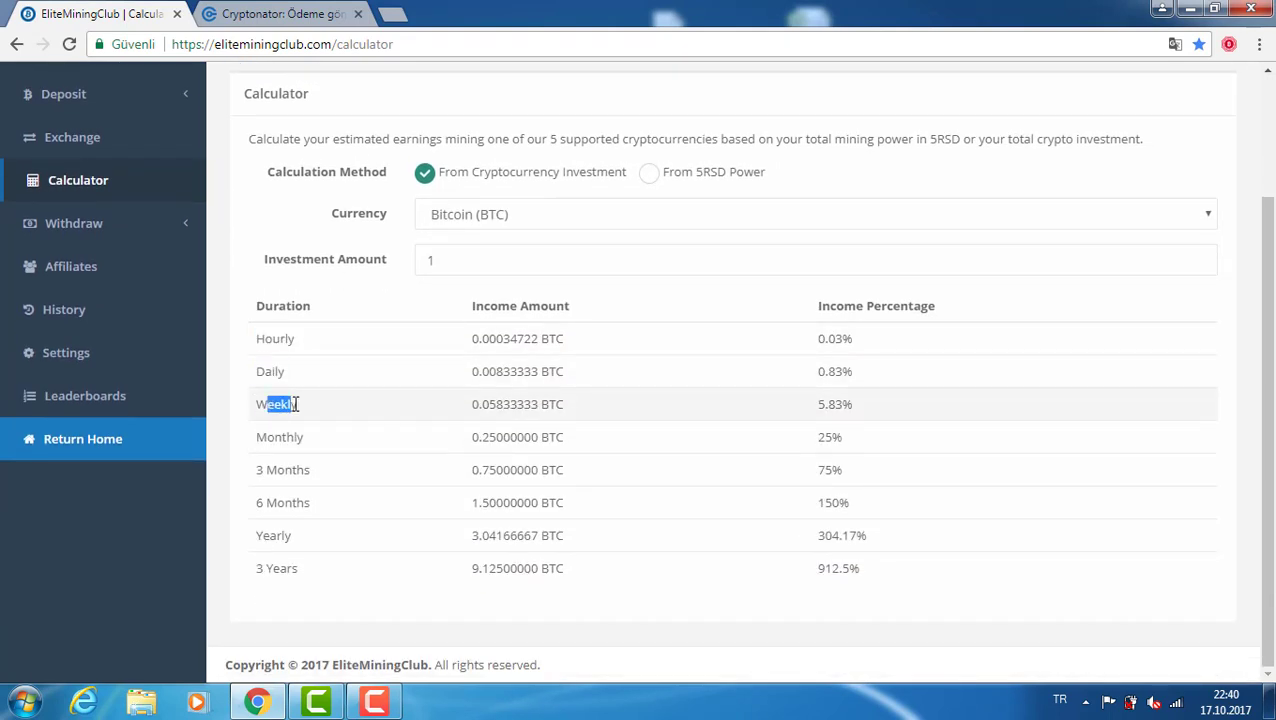
{"action": "left_click", "coordinate": [270, 436]}
{"action": "double_click", "coordinate": [270, 436]}
{"action": "left_click", "coordinate": [334, 425]}
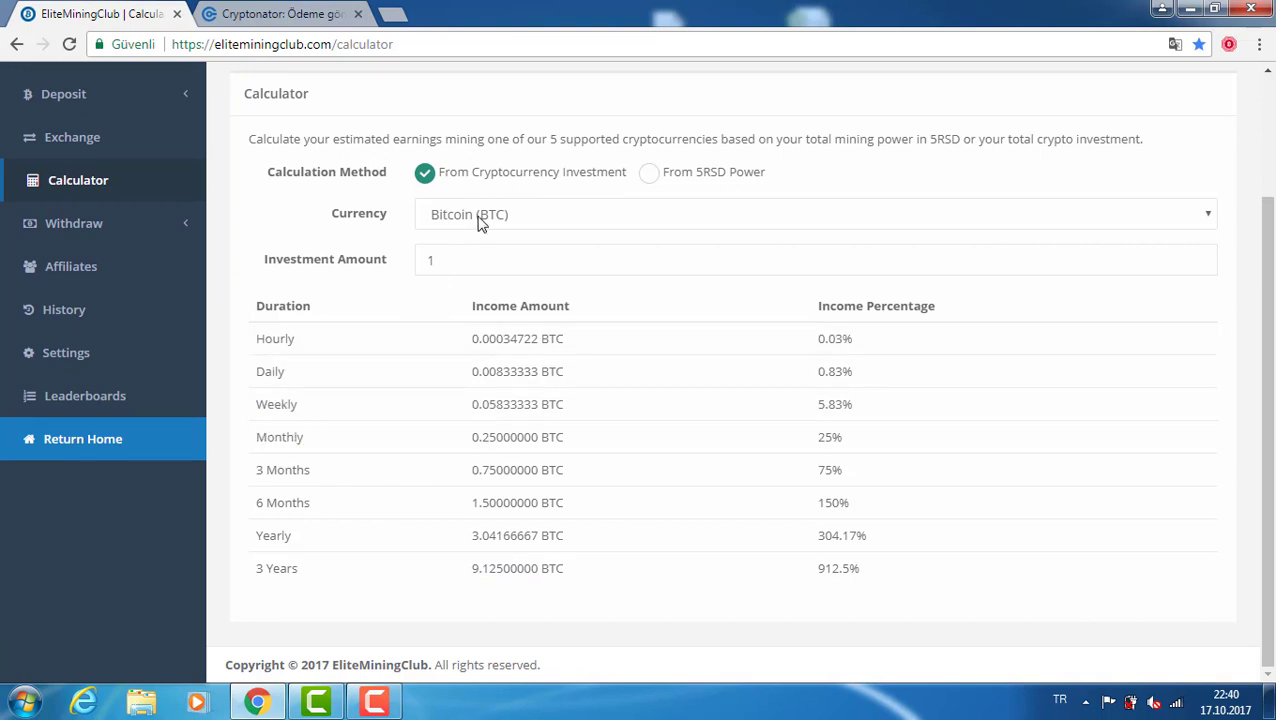
Step: Recalculate earnings for Dogecoin (DOGE) with a 100 investment amount
{"action": "left_click", "coordinate": [477, 215]}
{"action": "left_click", "coordinate": [469, 314]}
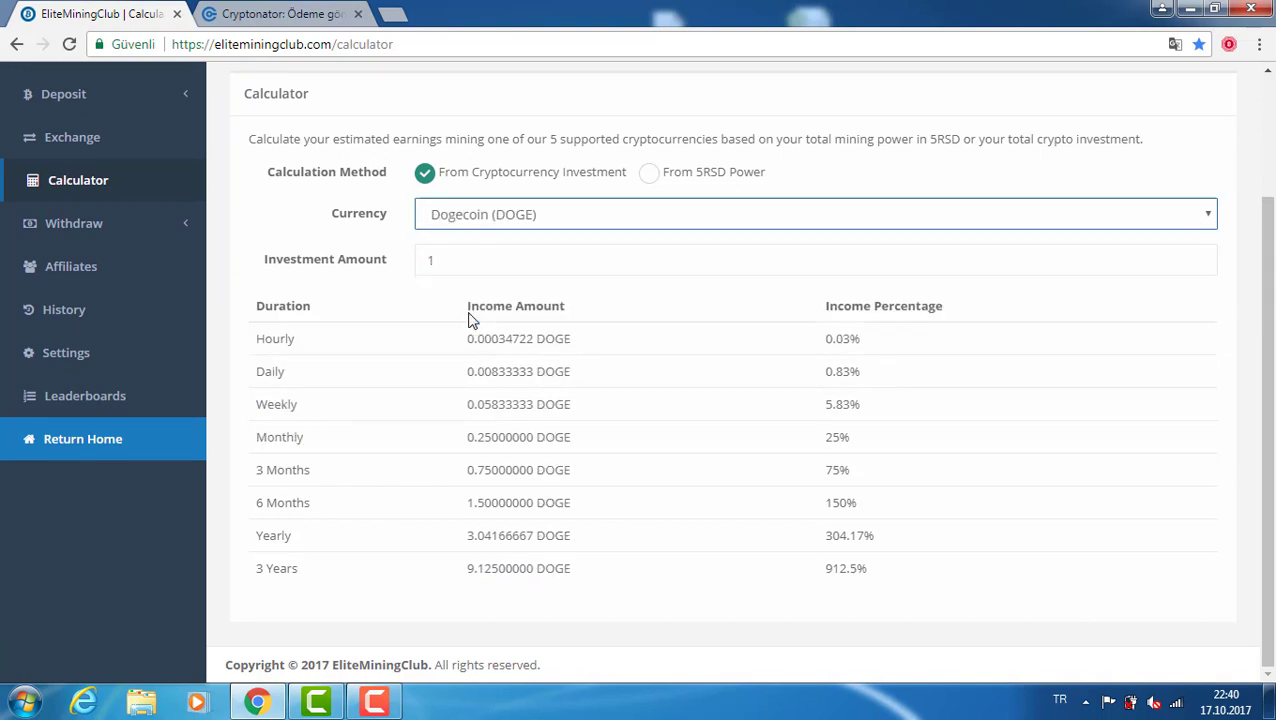
{"action": "left_click", "coordinate": [453, 261]}
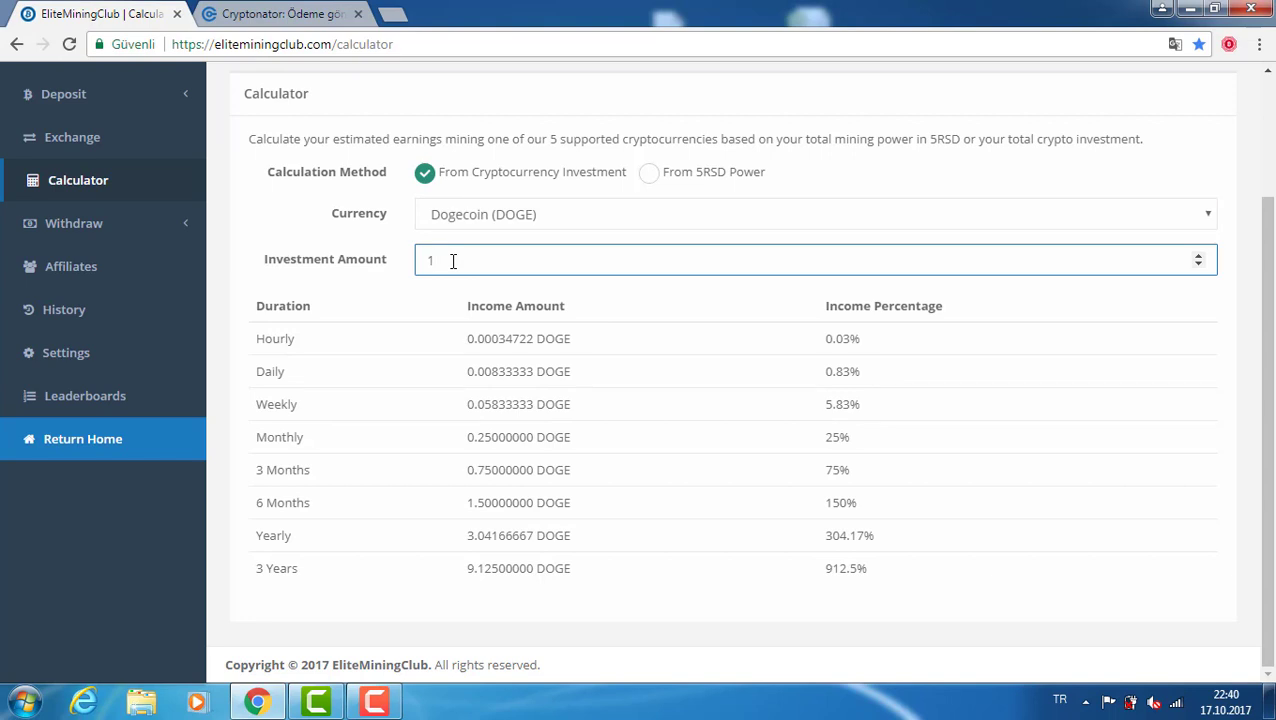
{"action": "type", "text": "000"}
{"action": "left_click", "coordinate": [334, 236]}
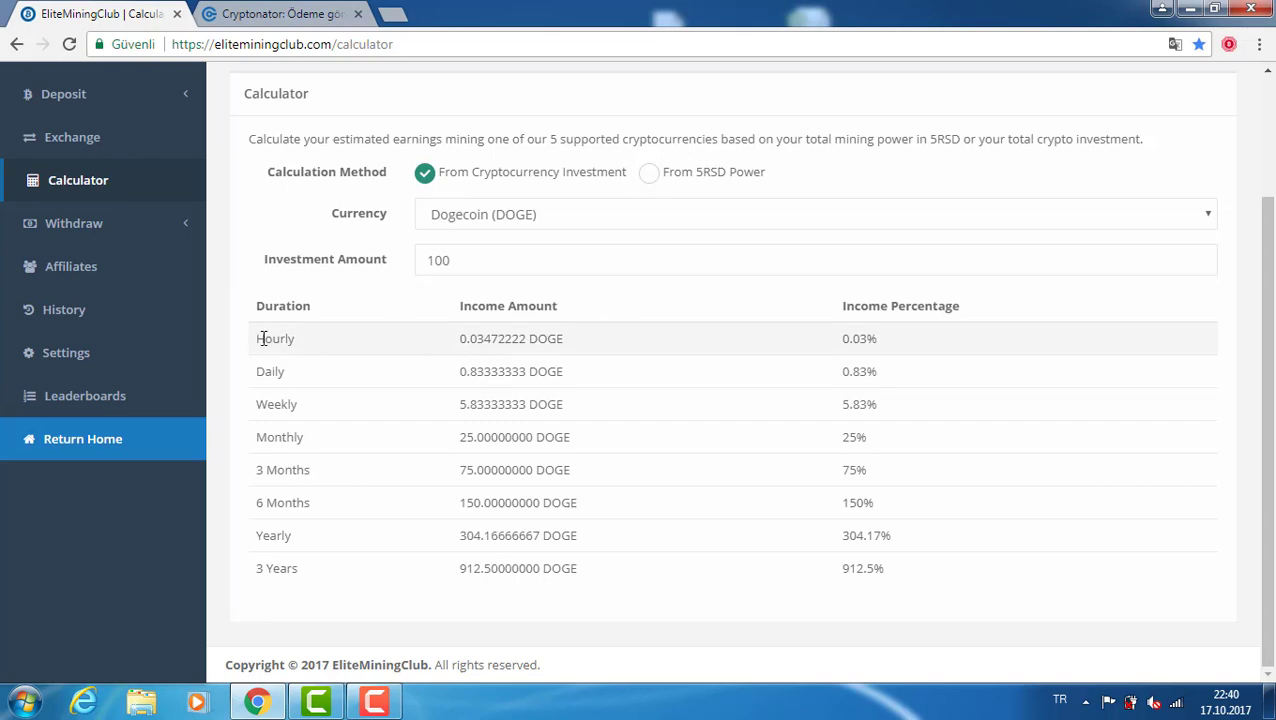
Step: Review the 100 DOGE earnings rows and percentages, then open the Dogecoin withdrawal page
{"action": "left_click_drag", "start_coordinate": [262, 338], "coordinate": [564, 342]}
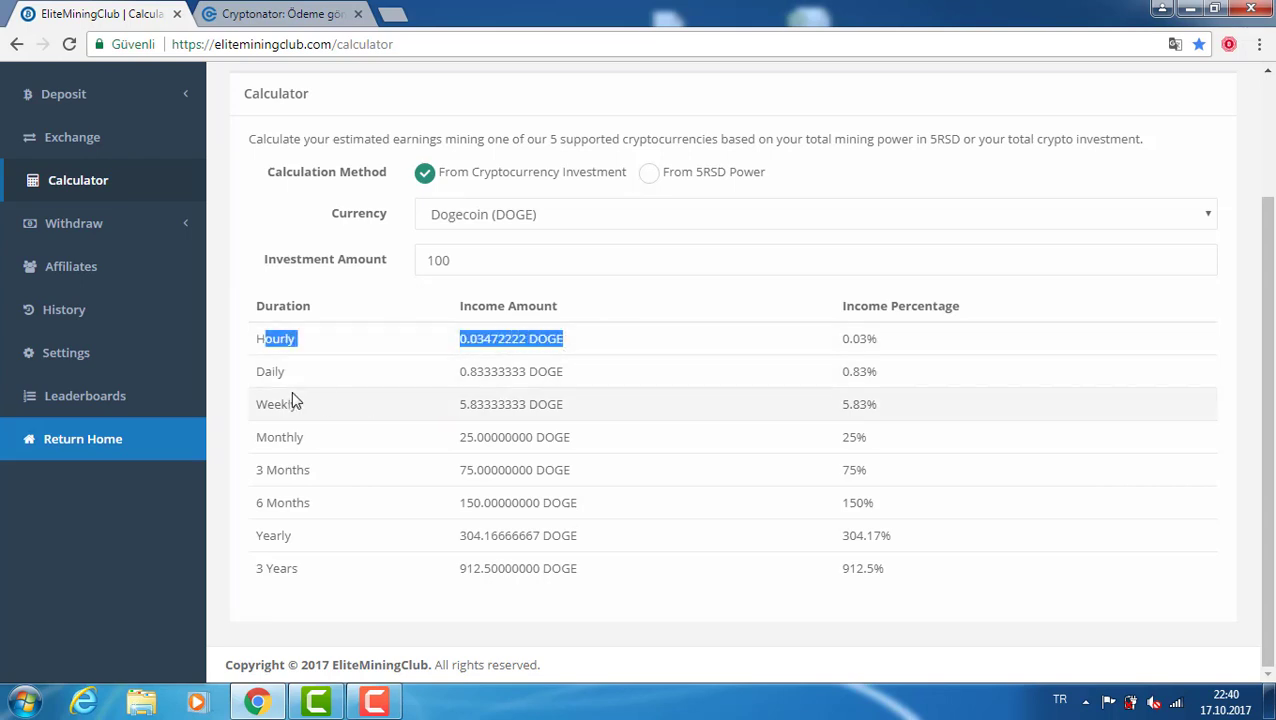
{"action": "left_click_drag", "start_coordinate": [255, 371], "coordinate": [576, 392]}
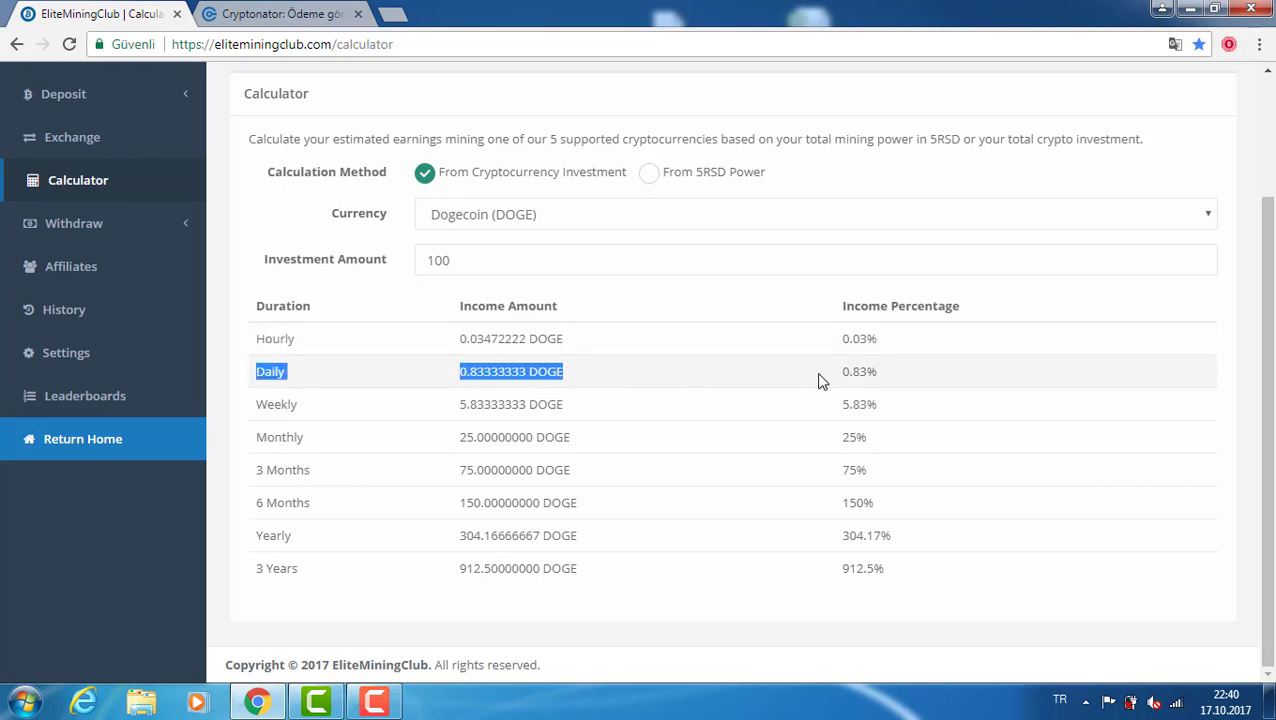
{"action": "left_click_drag", "start_coordinate": [818, 380], "coordinate": [824, 348]}
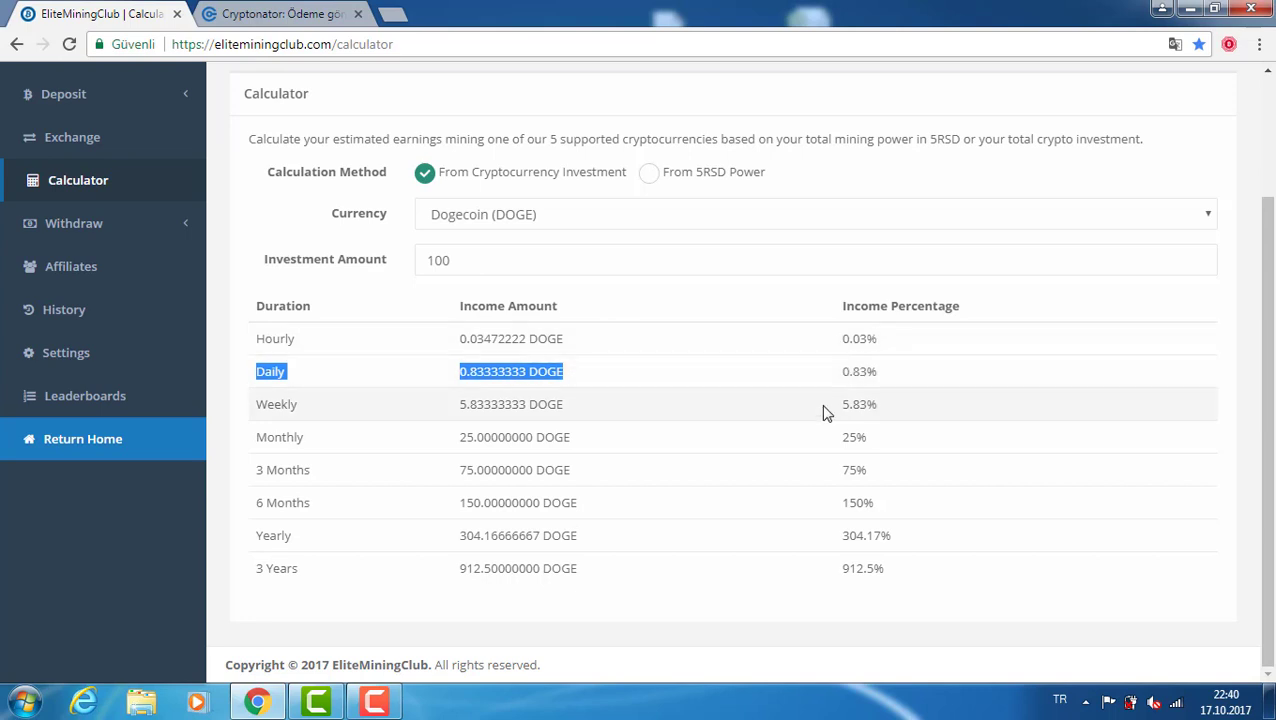
{"action": "left_click_drag", "start_coordinate": [826, 413], "coordinate": [880, 440]}
{"action": "left_click_drag", "start_coordinate": [818, 495], "coordinate": [252, 503]}
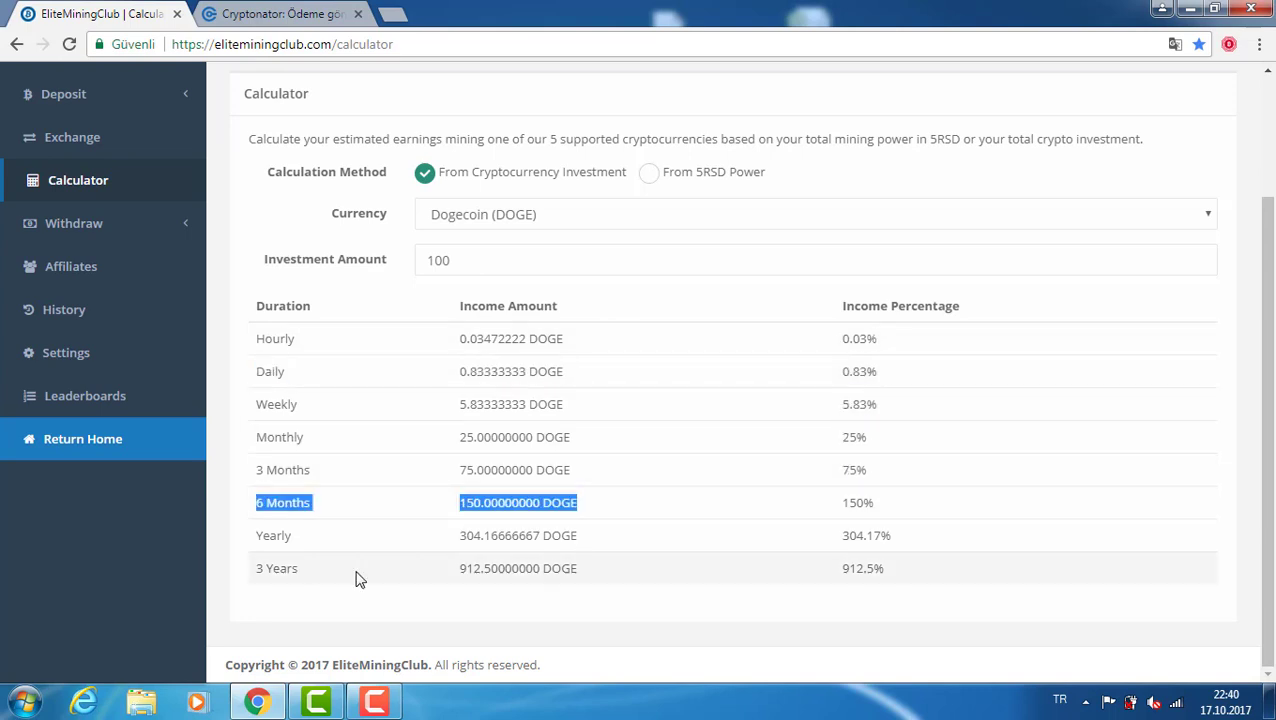
{"action": "left_click_drag", "start_coordinate": [270, 570], "coordinate": [620, 582]}
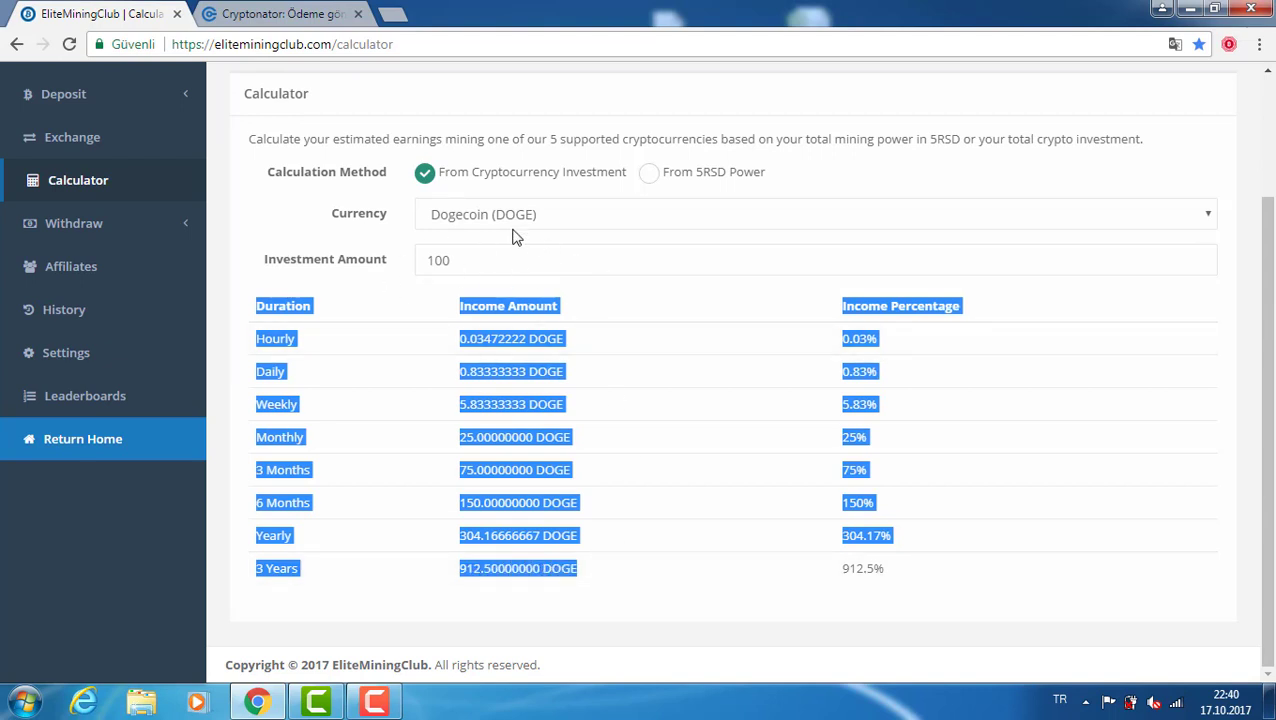
{"action": "left_click", "coordinate": [274, 226]}
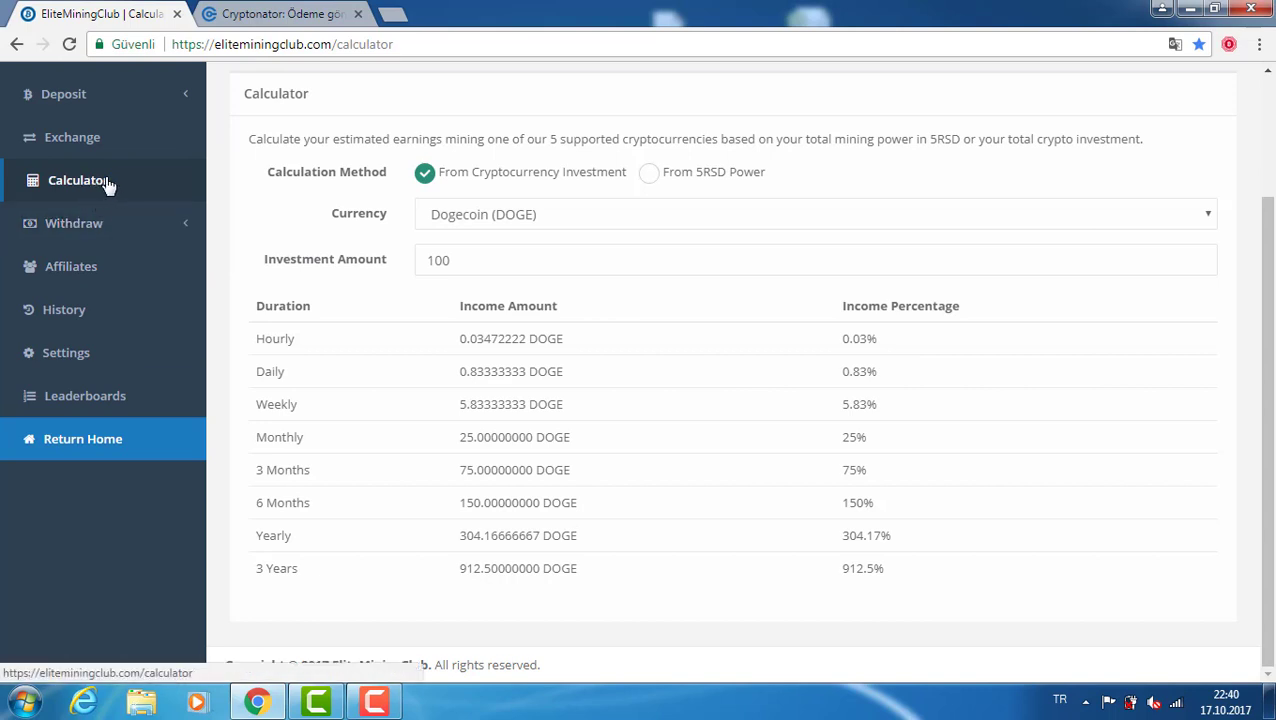
{"action": "left_click", "coordinate": [90, 230]}
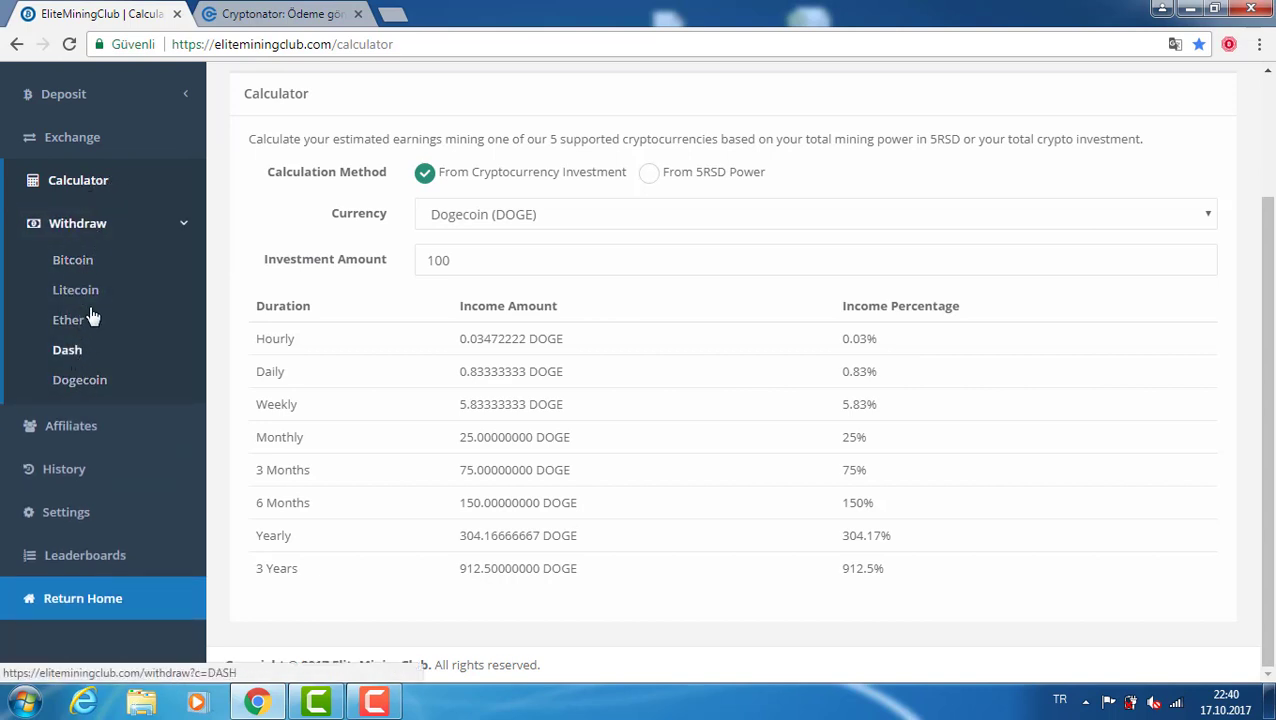
{"action": "left_click", "coordinate": [90, 385]}
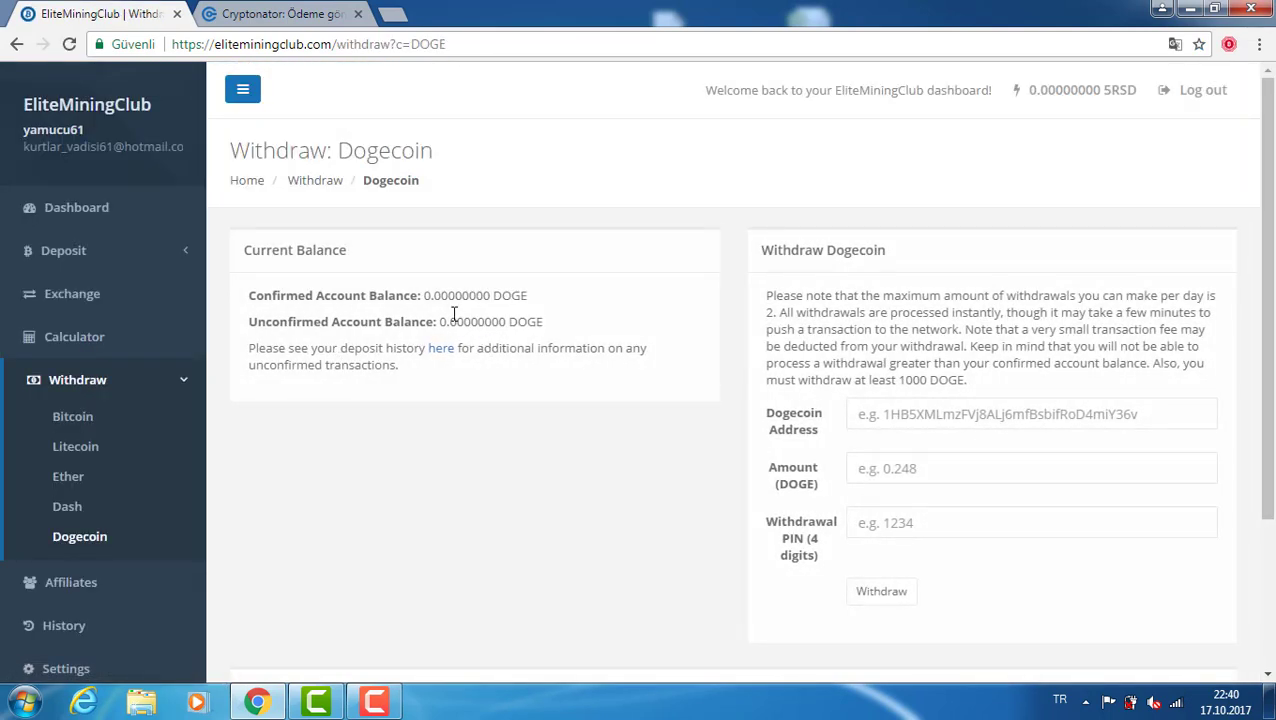
Step: Note the 0 DOGE balance and 1000 DOGE minimum, then Bitcoin's 0.001 BTC minimum withdrawal
{"action": "left_click_drag", "start_coordinate": [540, 348], "coordinate": [595, 306]}
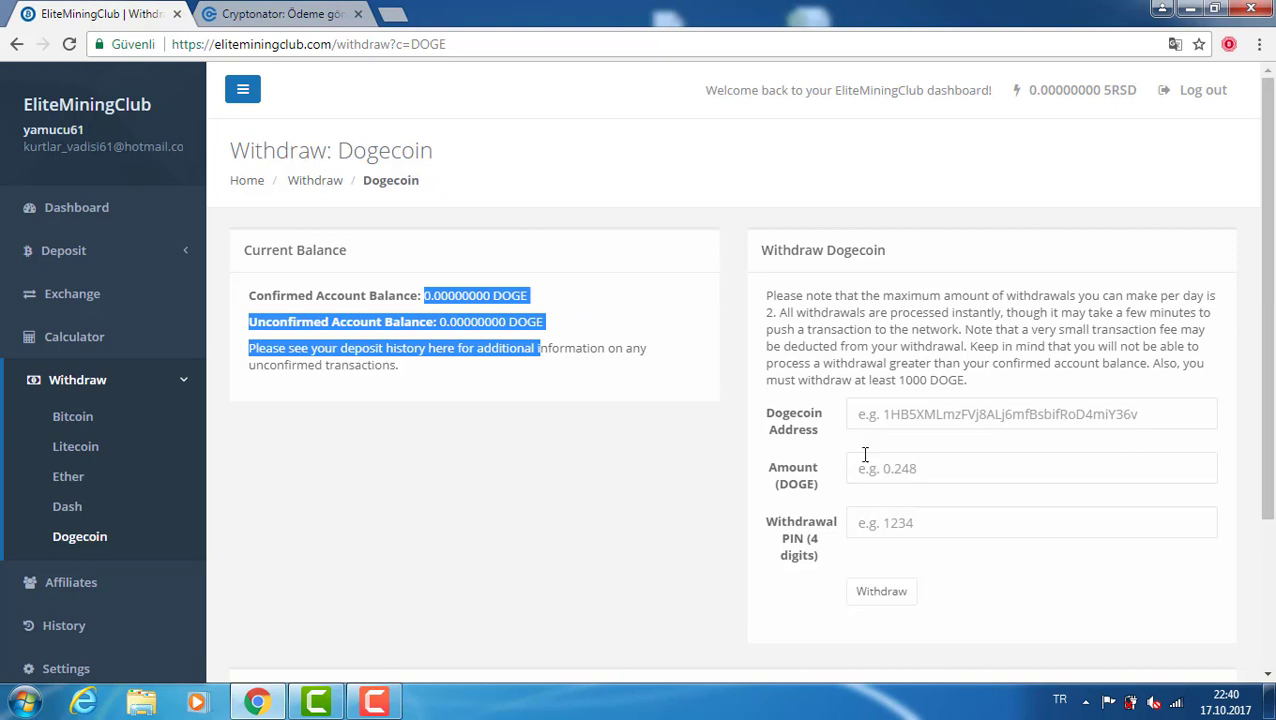
{"action": "left_click_drag", "start_coordinate": [898, 381], "coordinate": [957, 380]}
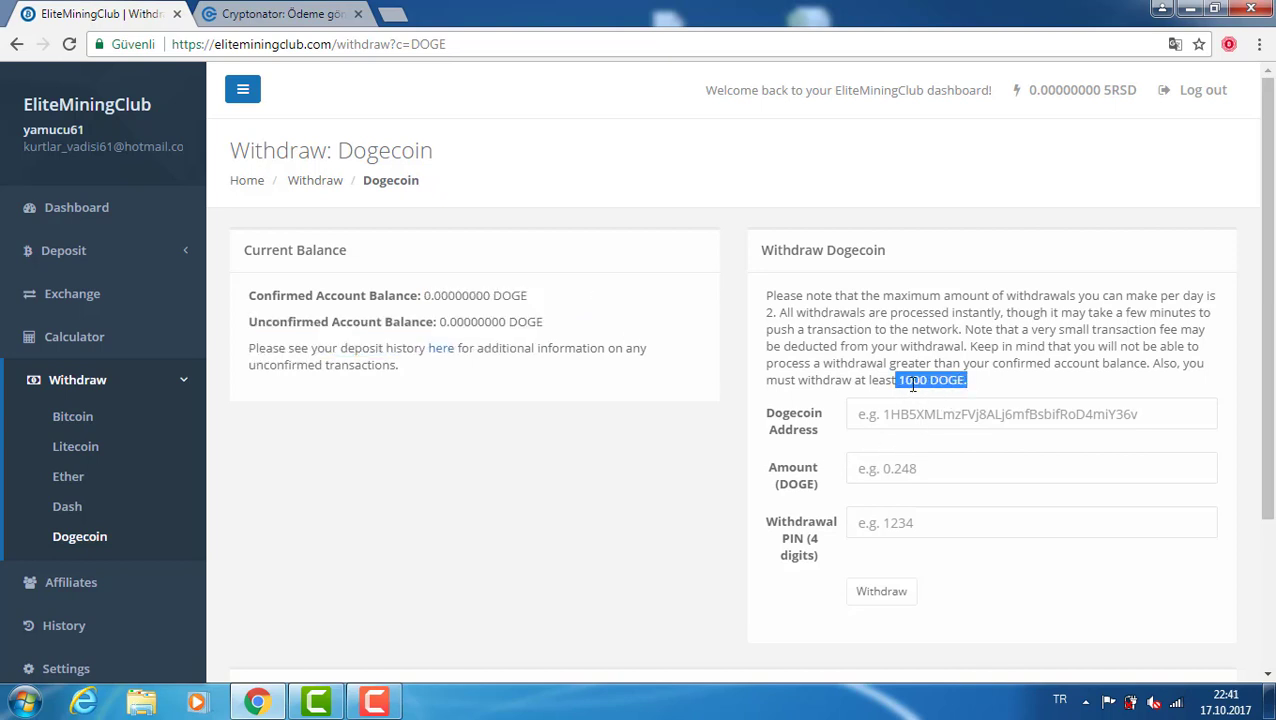
{"action": "left_click", "coordinate": [84, 418]}
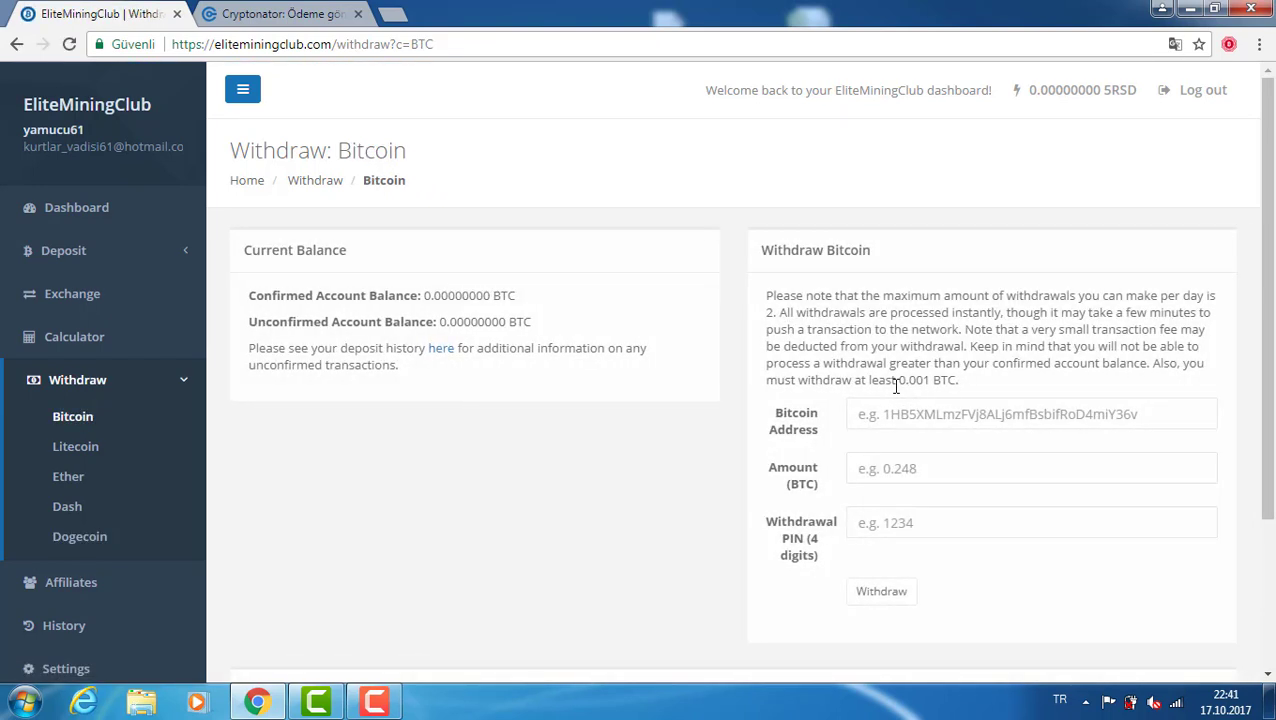
{"action": "left_click_drag", "start_coordinate": [889, 381], "coordinate": [933, 381]}
Step: Scroll through the Bitcoin withdrawal page and return to the dashboard
{"action": "scroll", "coordinate": [211, 500], "scroll_direction": "down", "scroll_amount": 2}
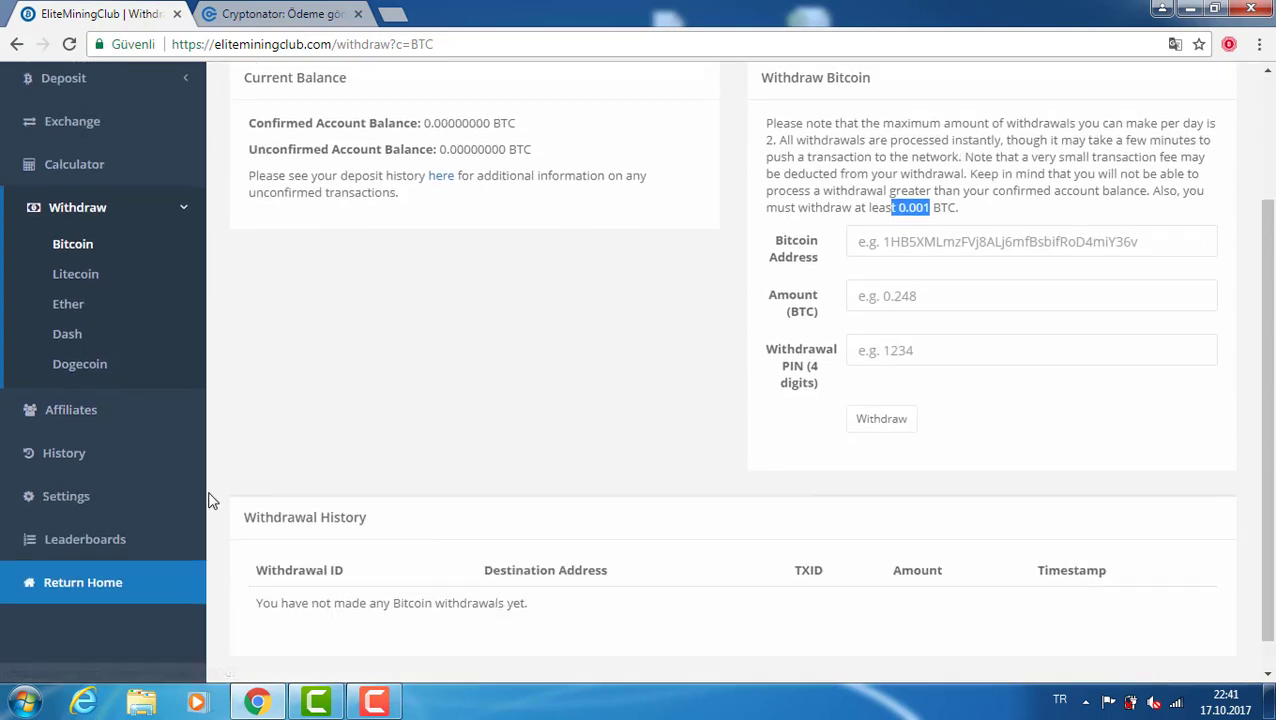
{"action": "scroll", "coordinate": [211, 500], "scroll_direction": "down", "scroll_amount": 1}
{"action": "scroll", "coordinate": [208, 500], "scroll_direction": "up", "scroll_amount": 2}
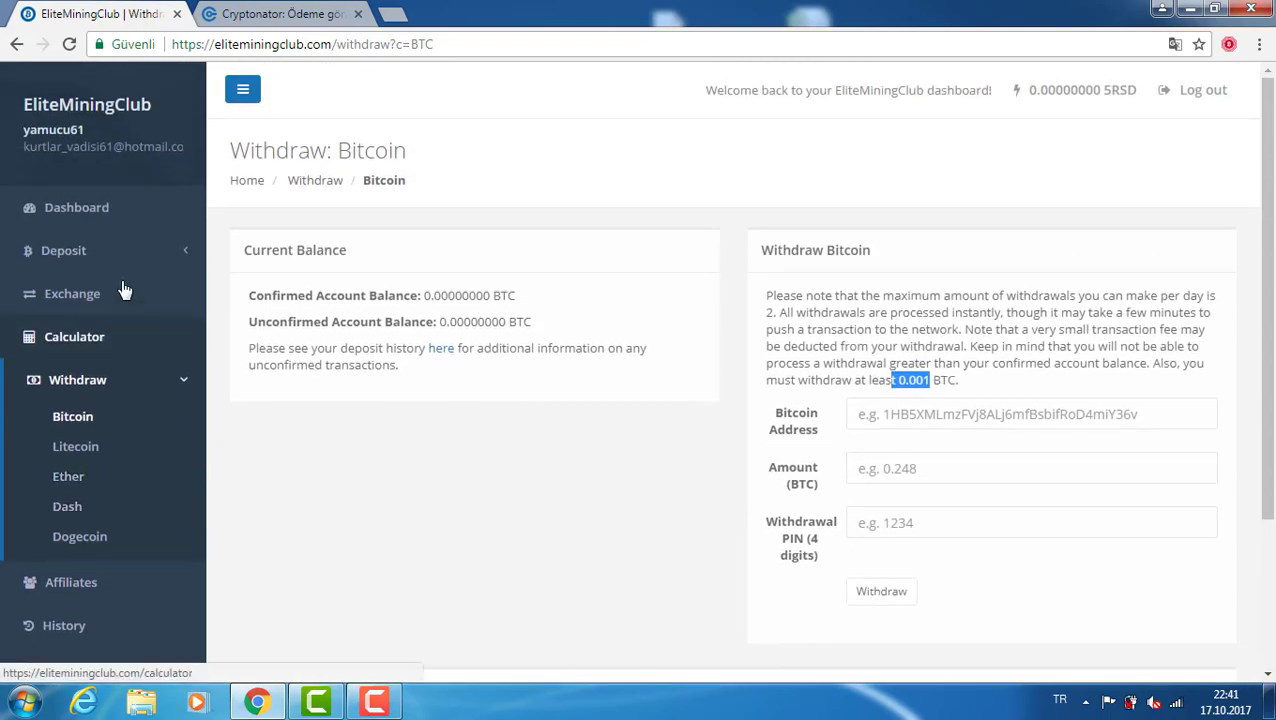
{"action": "left_click", "coordinate": [151, 224]}
{"action": "left_click", "coordinate": [152, 229]}
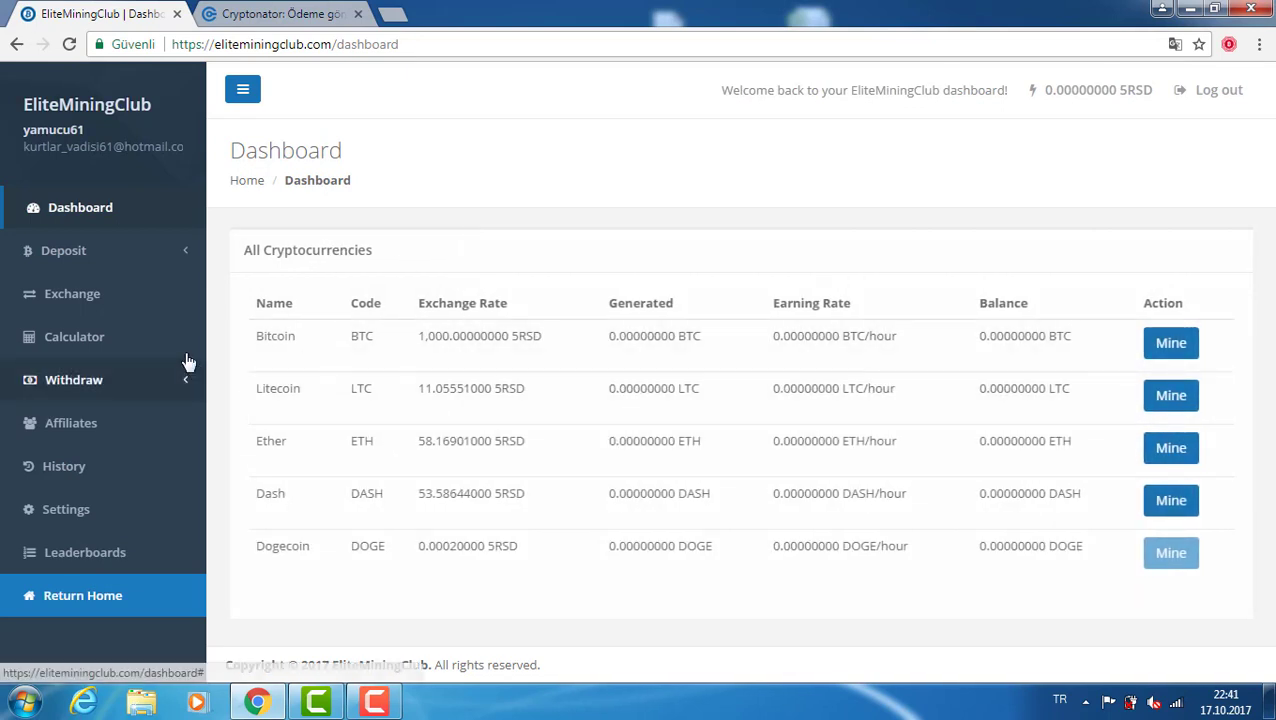
Step: Open the Dogecoin deposit page and copy its deposit address with Kopyala
{"action": "left_click", "coordinate": [84, 255]}
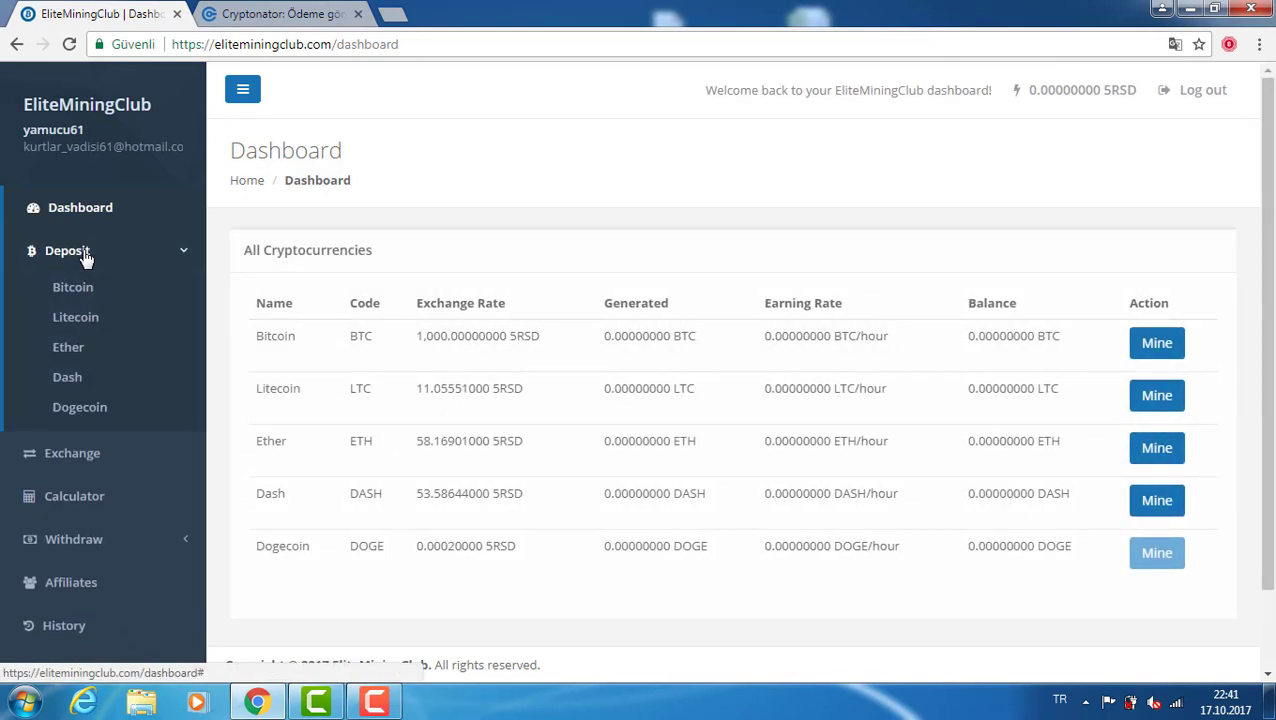
{"action": "left_click", "coordinate": [84, 414]}
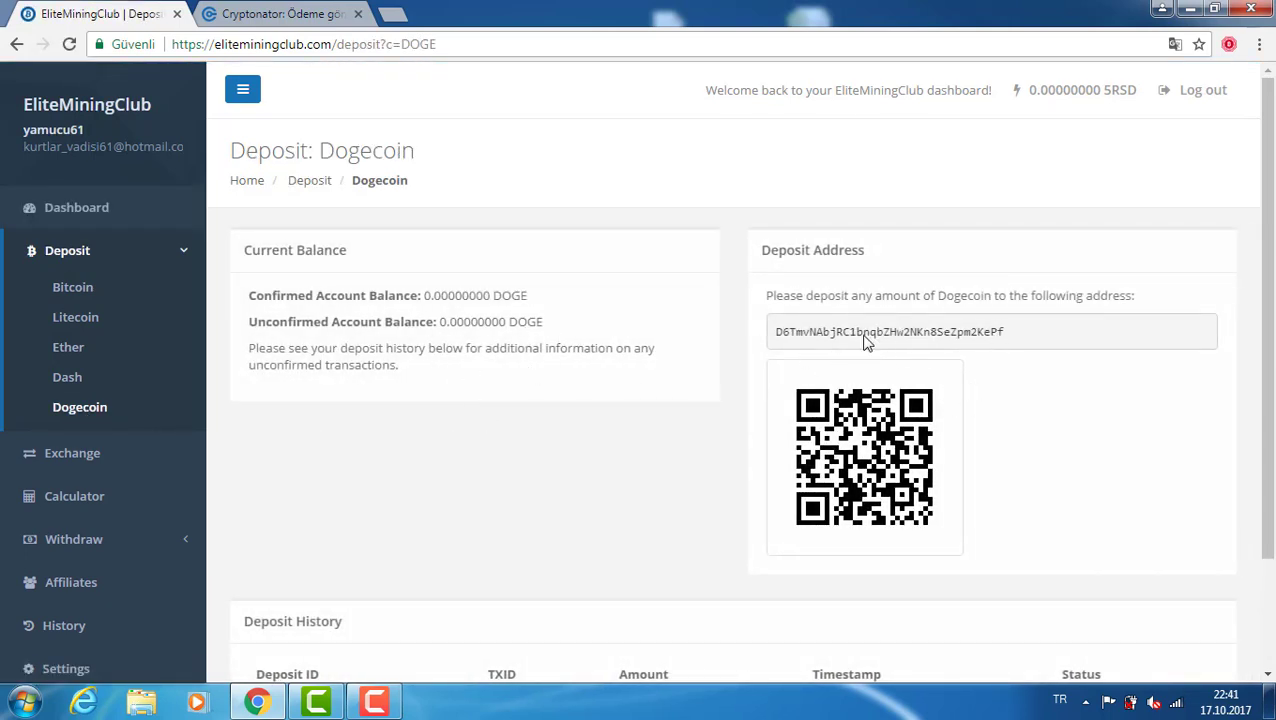
{"action": "left_click_drag", "start_coordinate": [1013, 339], "coordinate": [776, 335]}
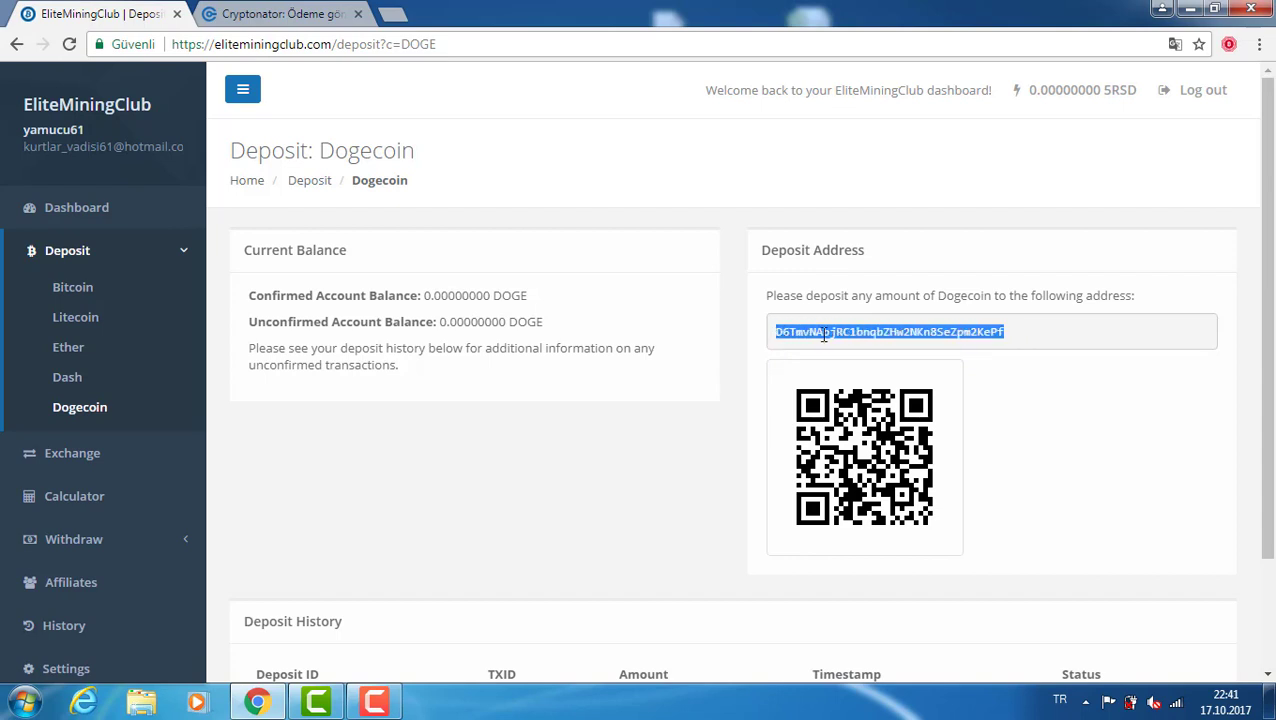
{"action": "right_click", "coordinate": [824, 336]}
{"action": "left_click", "coordinate": [784, 349]}
Step: In Cryptonator, open the send form and choose Dogecoin DOGE as the currency
{"action": "left_click", "coordinate": [305, 18]}
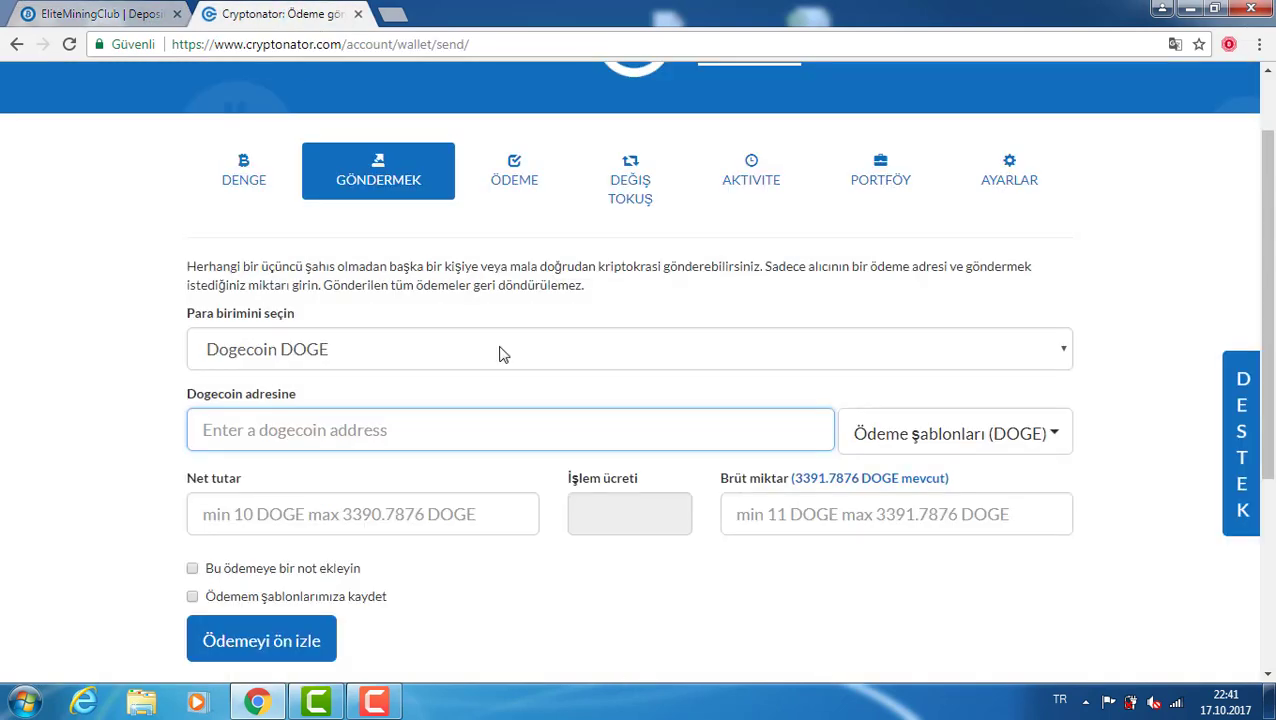
{"action": "left_click", "coordinate": [250, 185]}
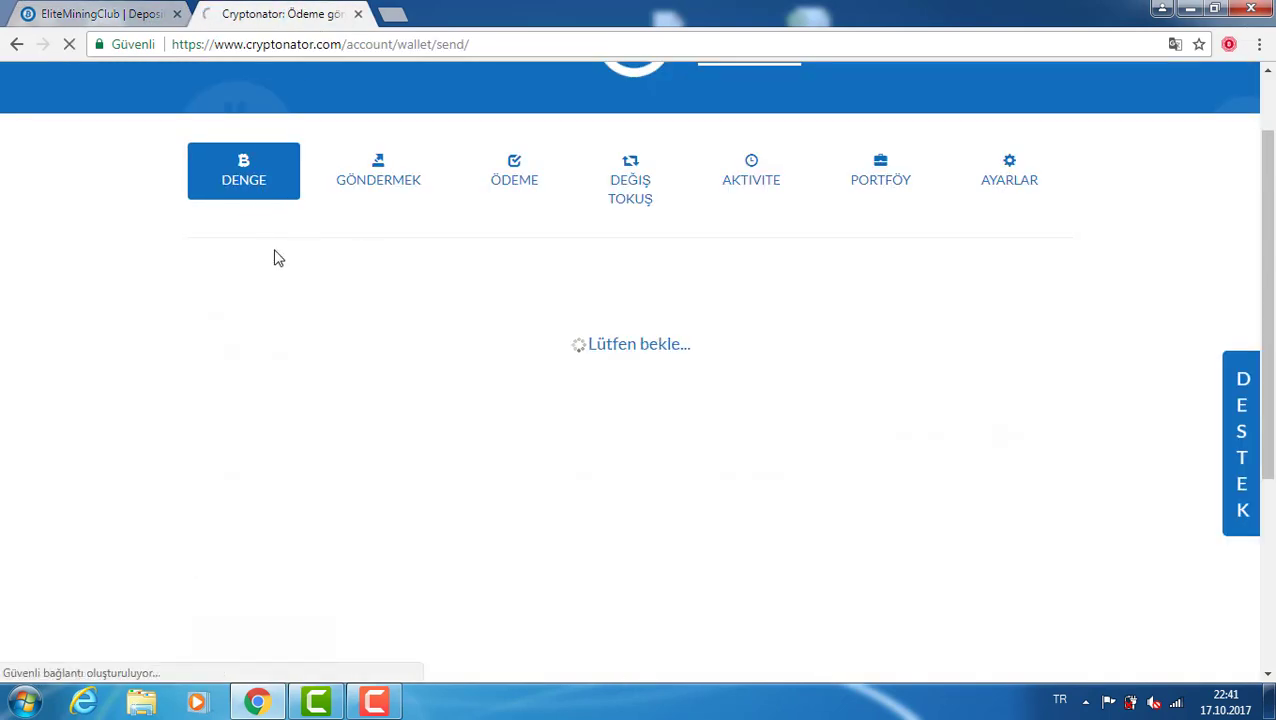
{"action": "scroll", "coordinate": [458, 320], "scroll_direction": "down", "scroll_amount": 6}
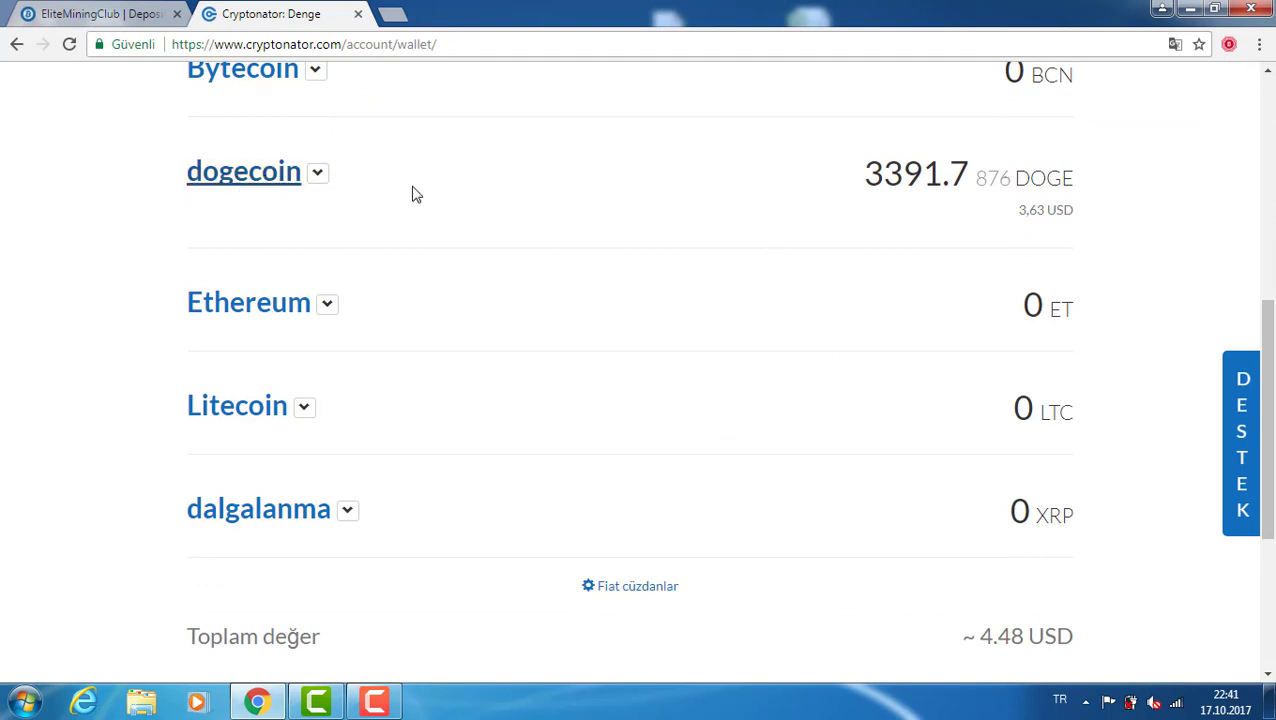
{"action": "scroll", "coordinate": [466, 225], "scroll_direction": "up", "scroll_amount": 4}
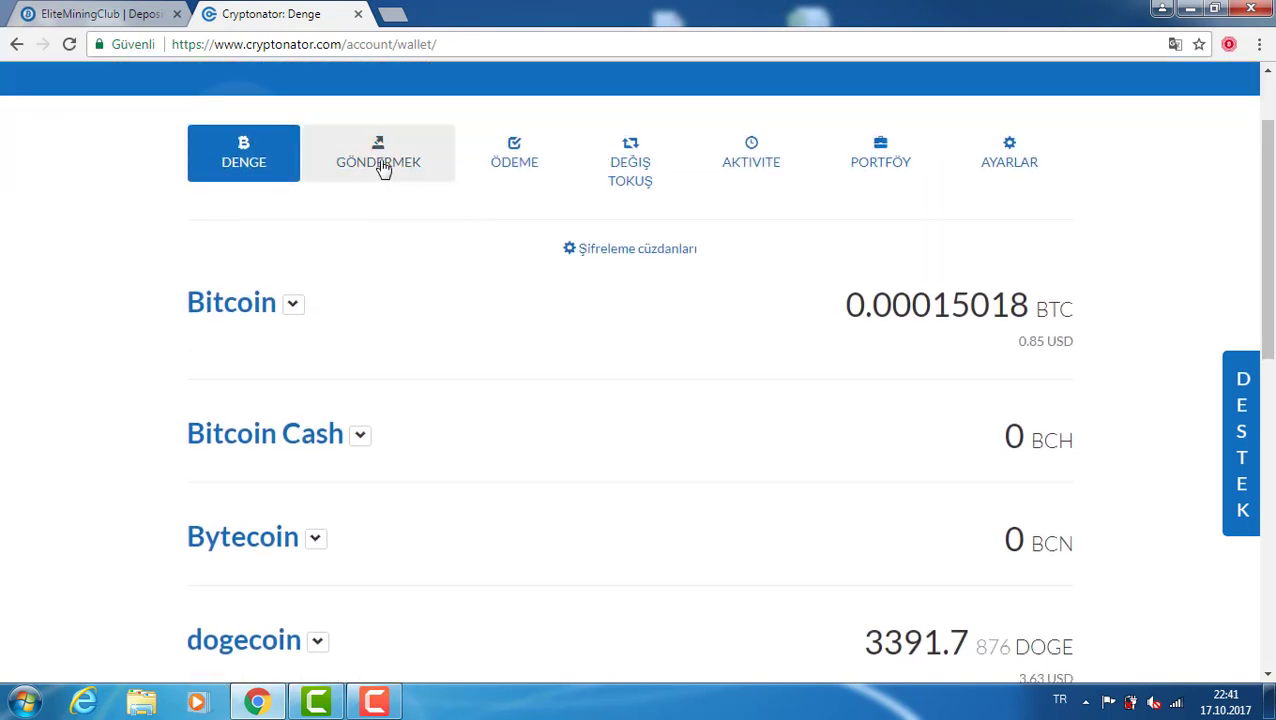
{"action": "left_click", "coordinate": [382, 170]}
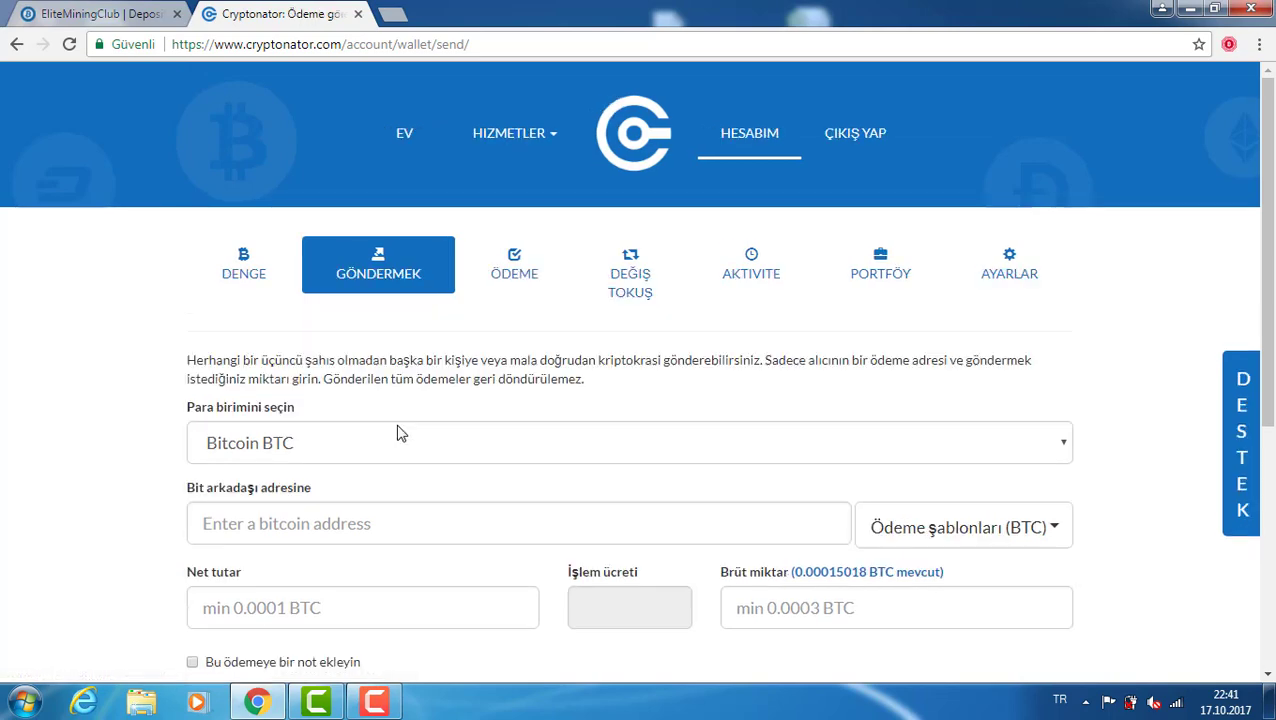
{"action": "scroll", "coordinate": [399, 418], "scroll_direction": "down", "scroll_amount": 2}
{"action": "left_click", "coordinate": [362, 260]}
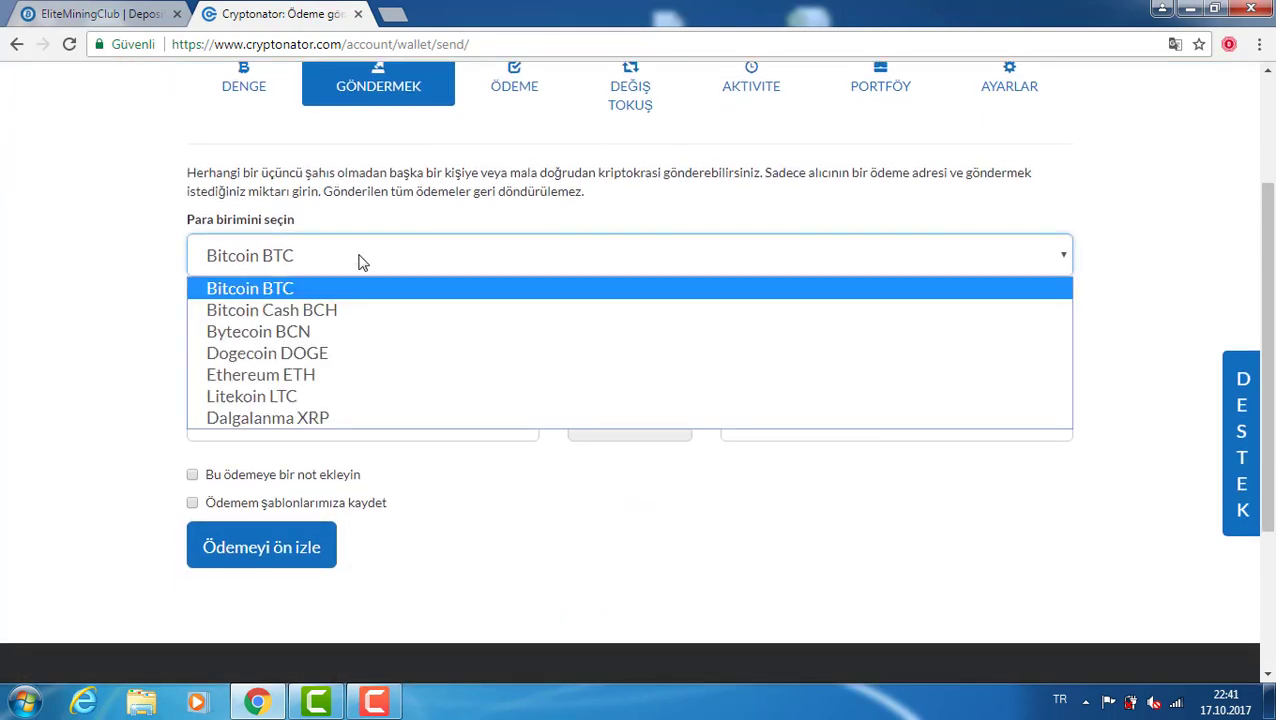
{"action": "left_click", "coordinate": [293, 360]}
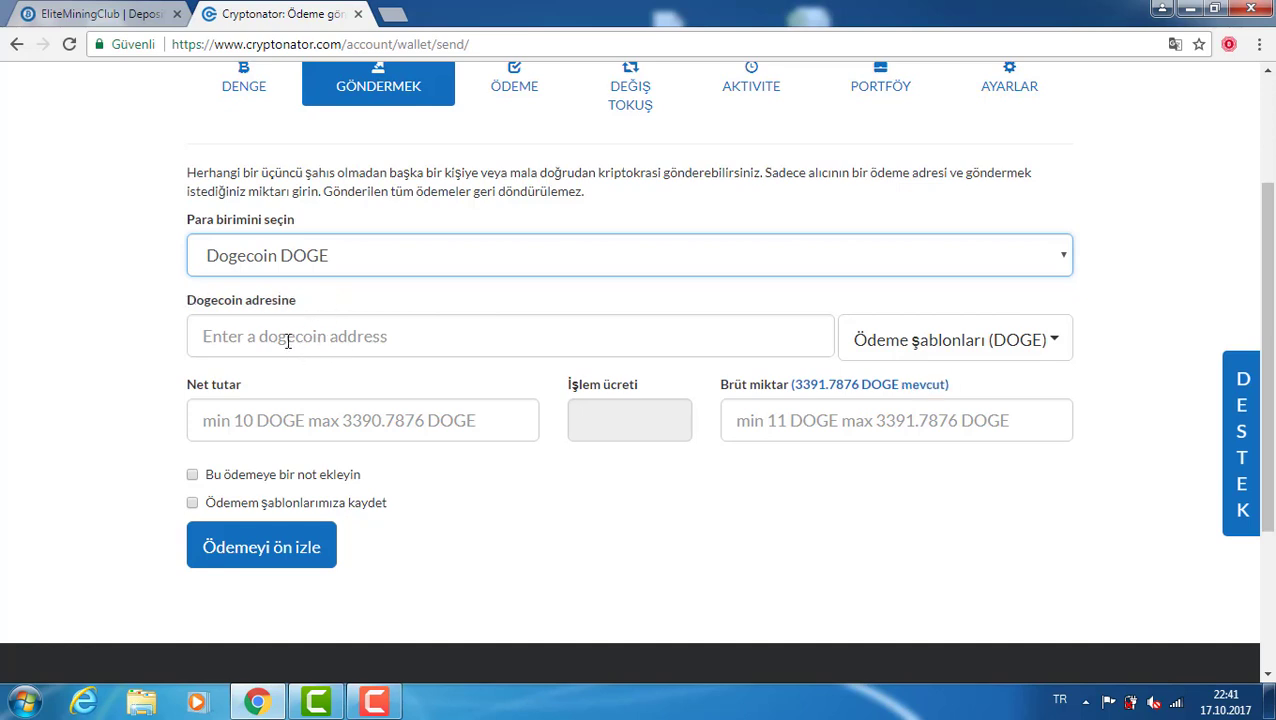
Step: Paste the EliteMiningClub deposit address and enter a 100 DOGE net amount
{"action": "left_click", "coordinate": [283, 340]}
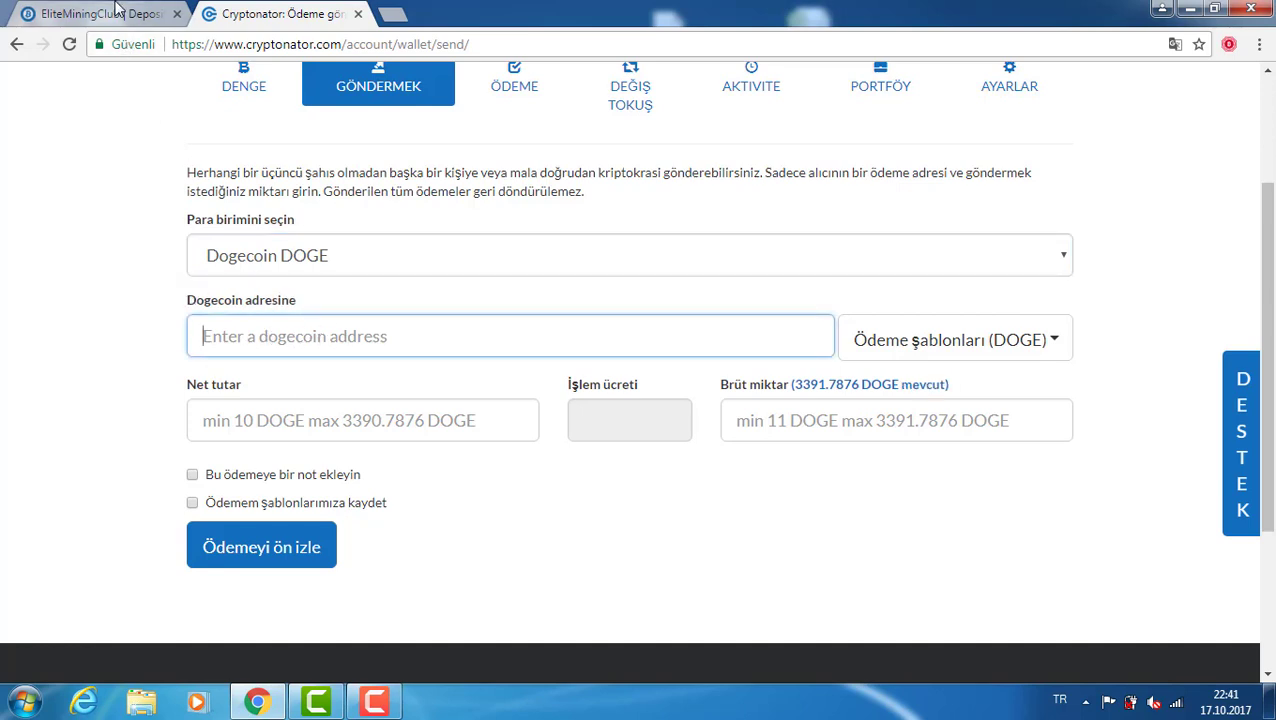
{"action": "left_click", "coordinate": [105, 13]}
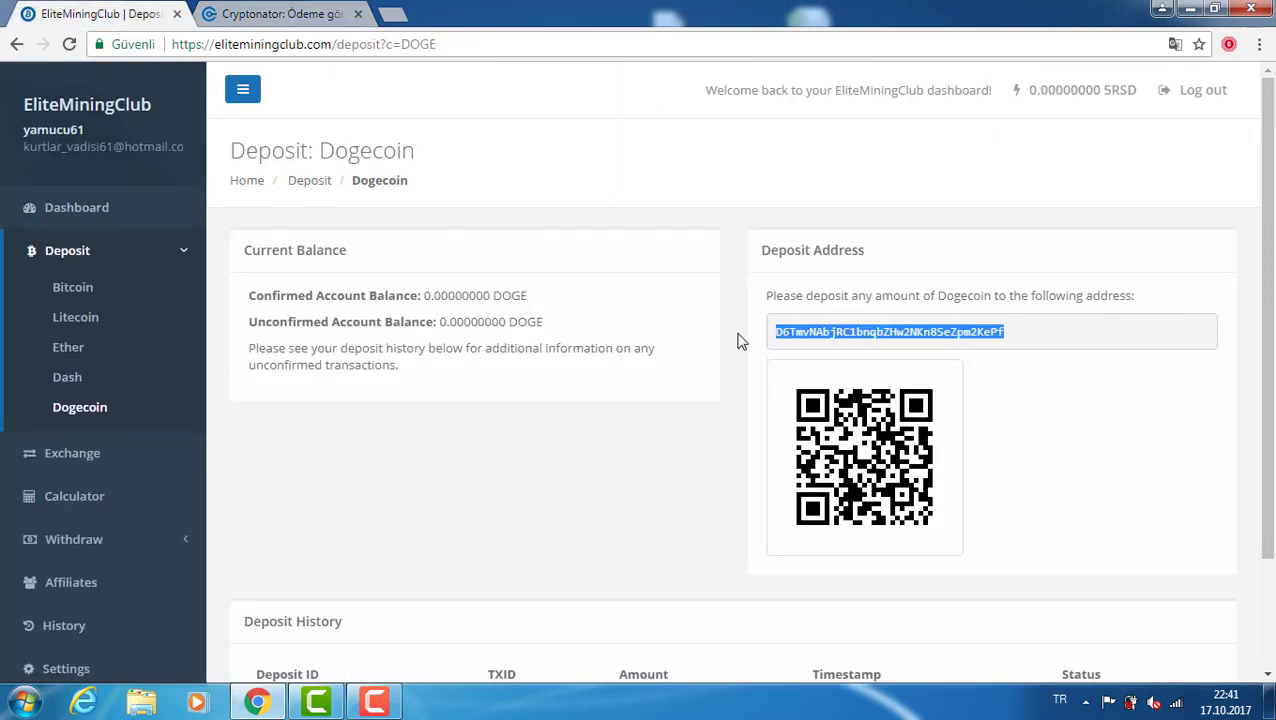
{"action": "left_click", "coordinate": [310, 14]}
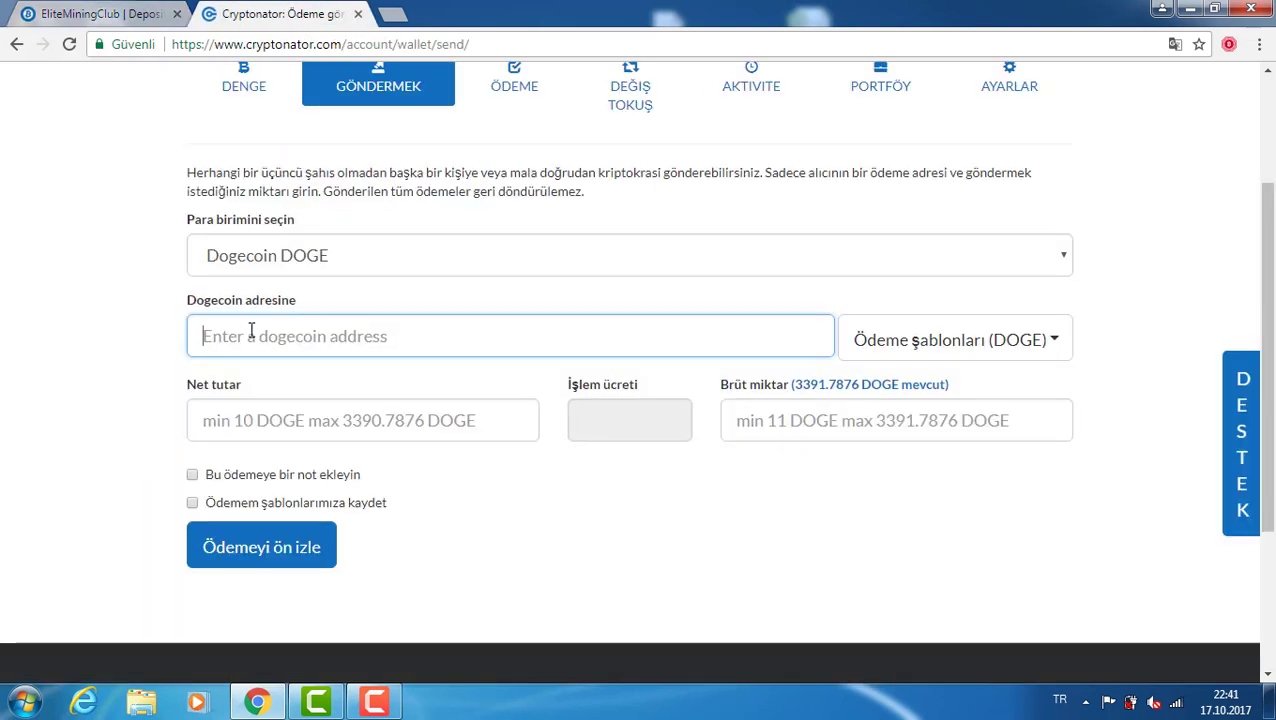
{"action": "key", "text": "ctrl+v"}
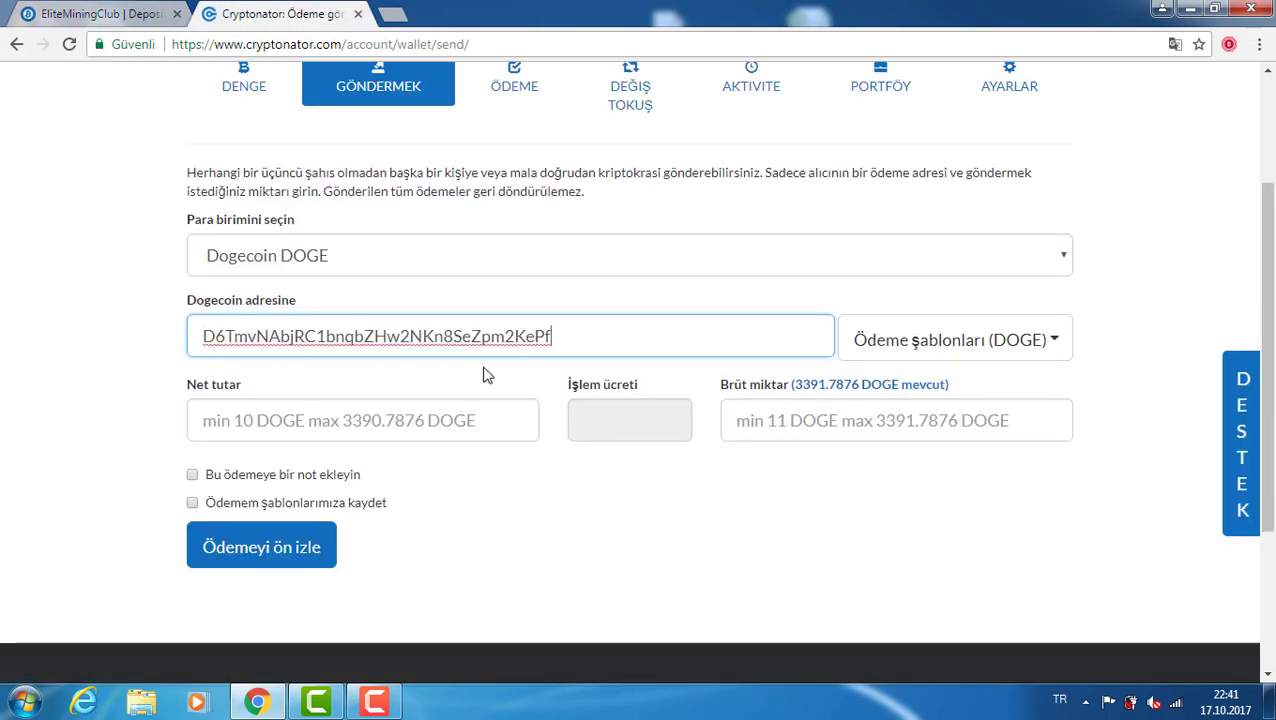
{"action": "left_click", "coordinate": [472, 415]}
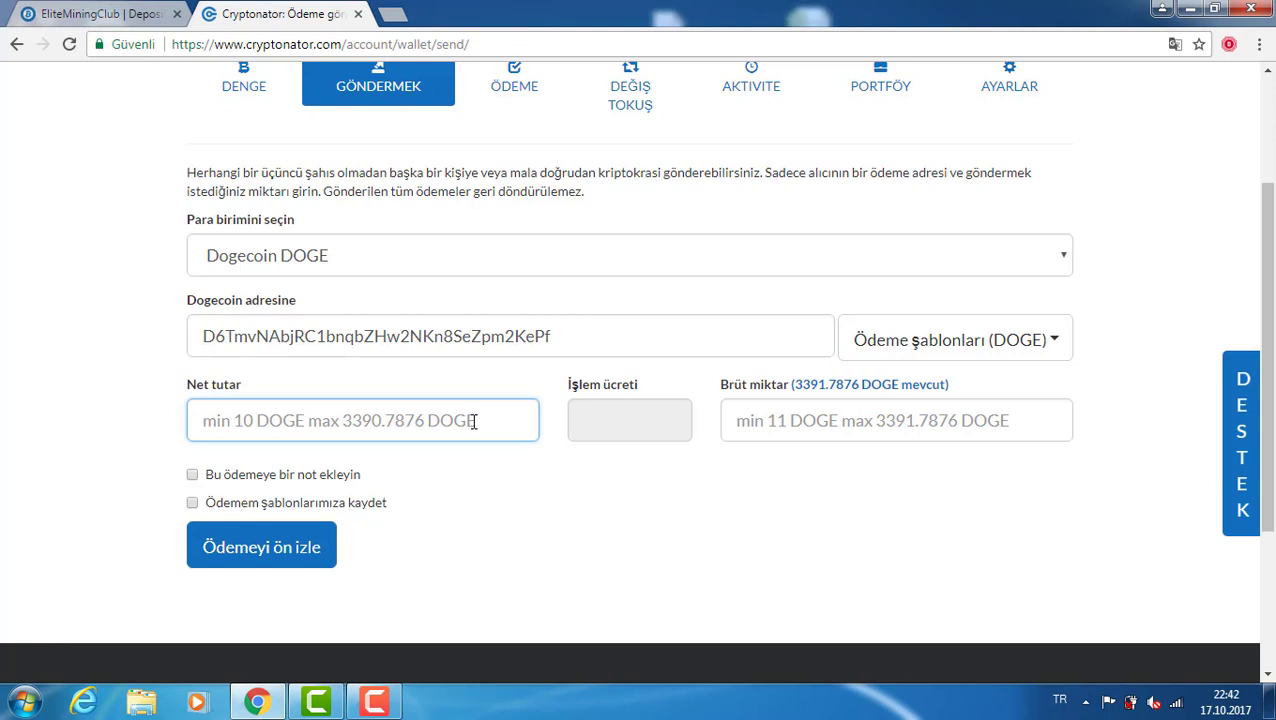
{"action": "type", "text": "100"}
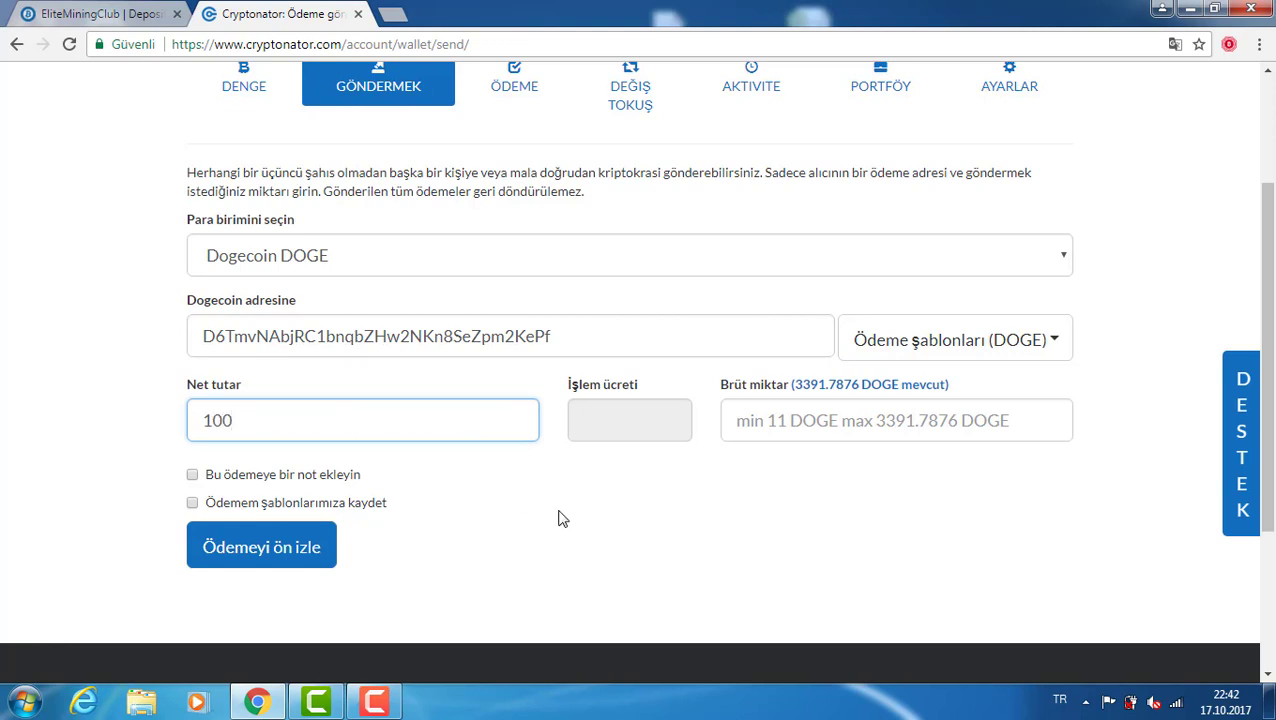
{"action": "left_click", "coordinate": [560, 518]}
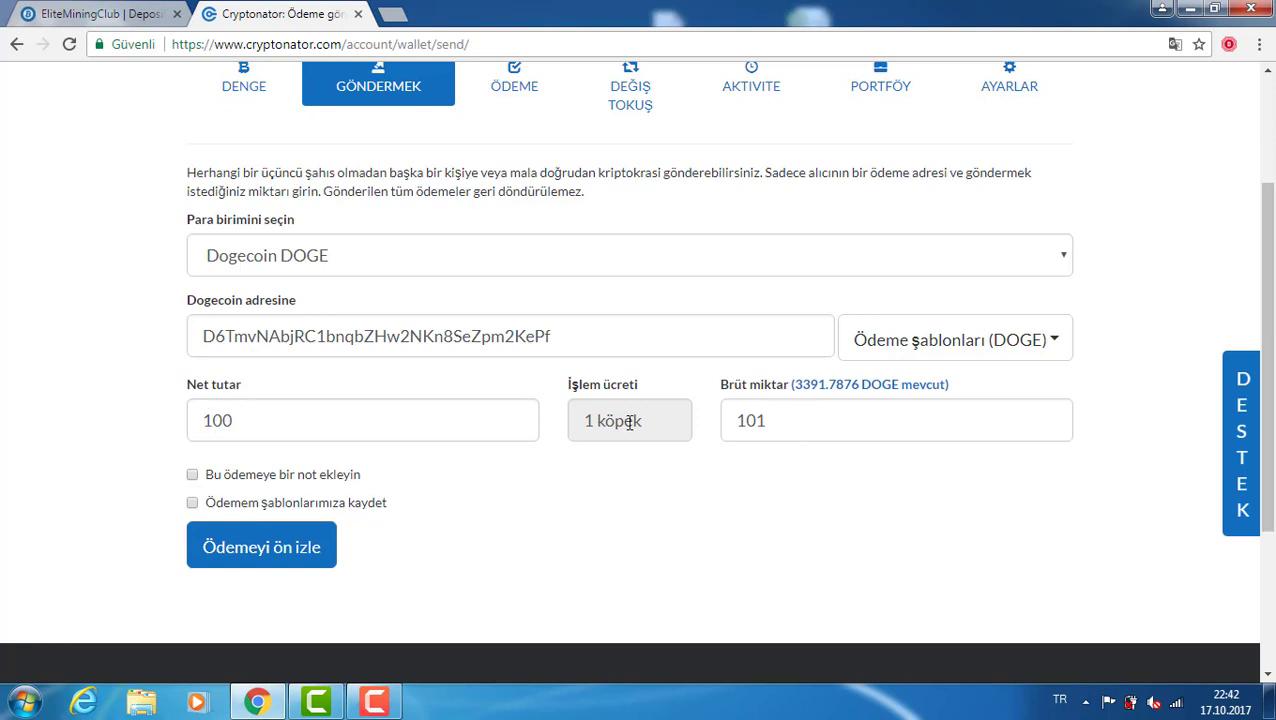
{"action": "left_click", "coordinate": [135, 10]}
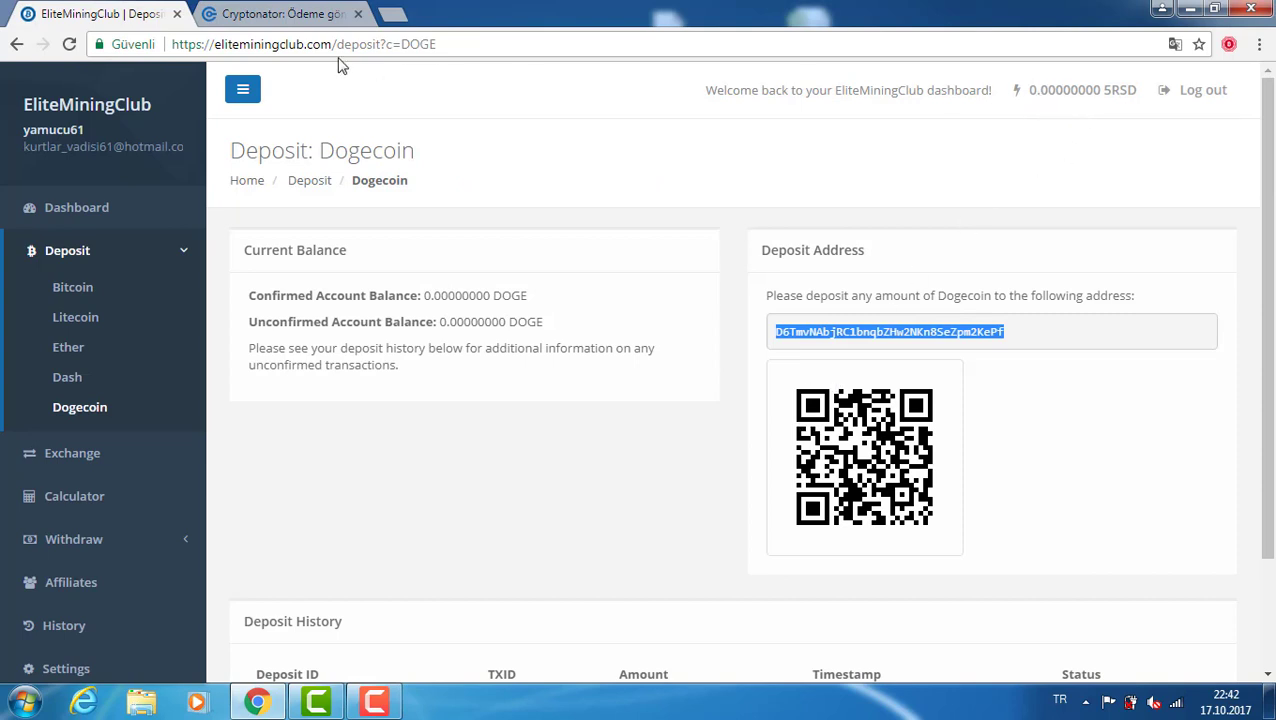
{"action": "left_click", "coordinate": [268, 12]}
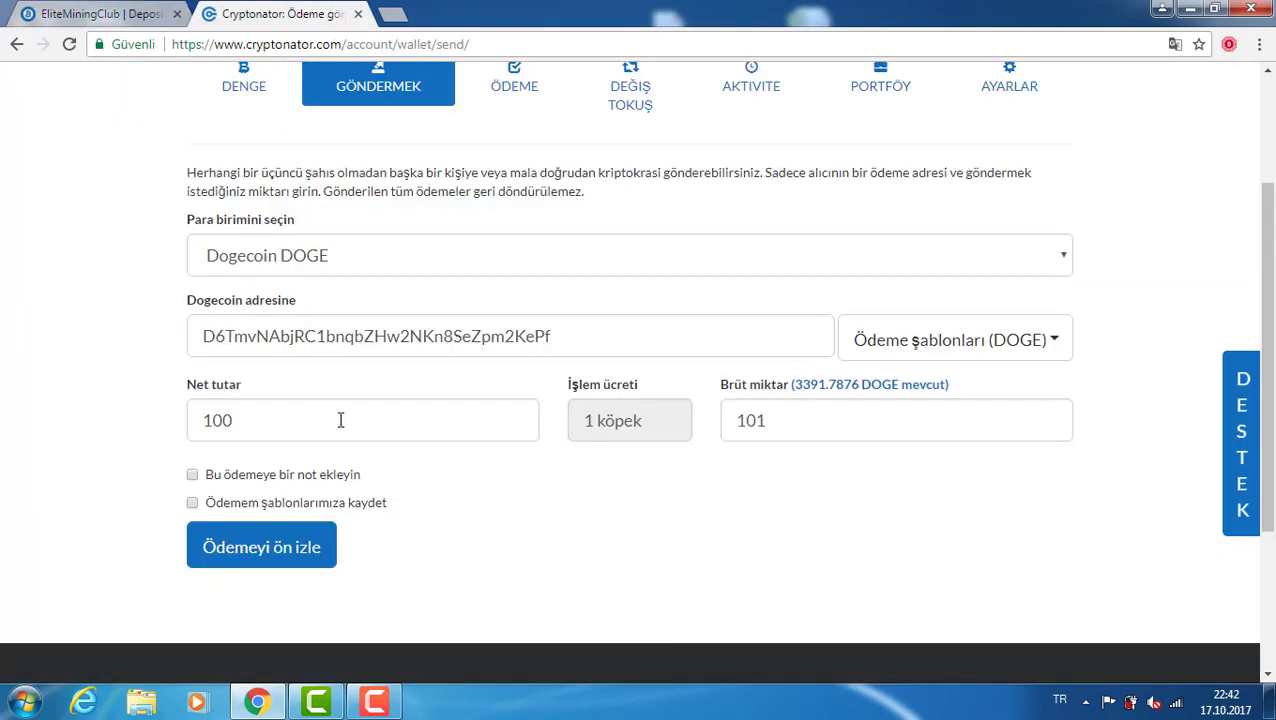
Step: Preview the 100 DOGE payment, enter the verification code, confirm sending, and close the notice
{"action": "left_click", "coordinate": [274, 550]}
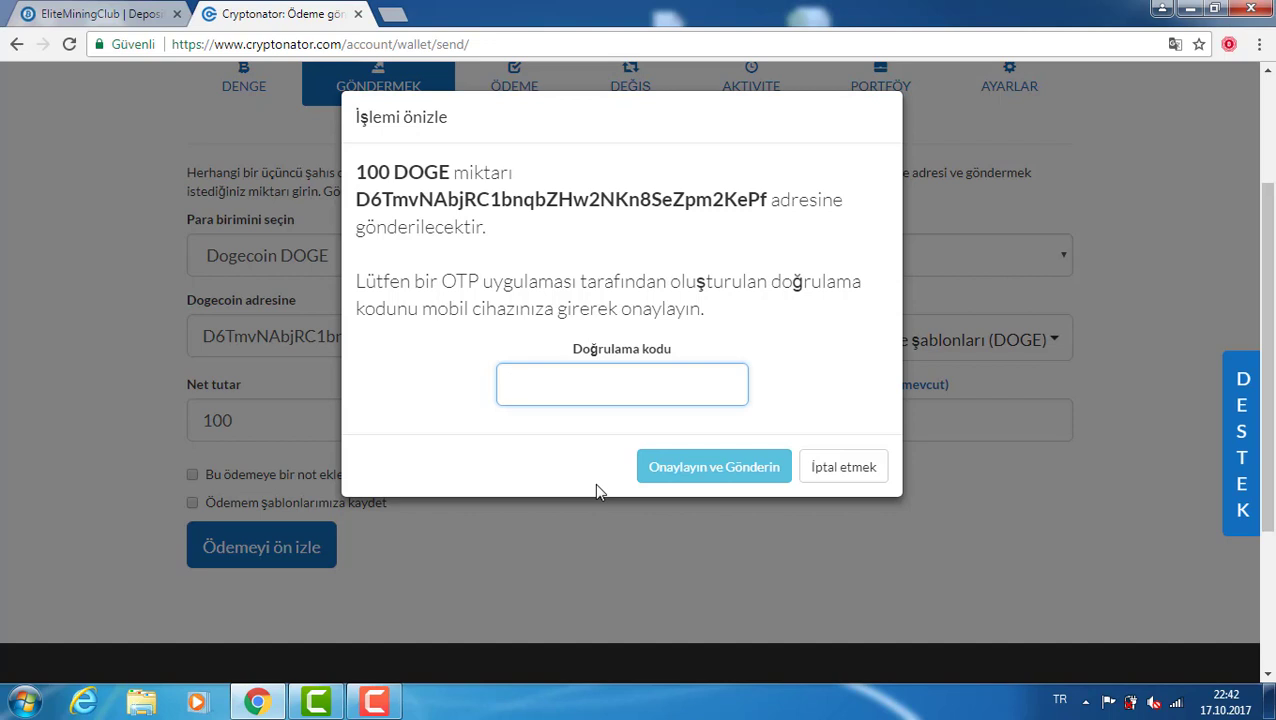
{"action": "left_click", "coordinate": [756, 468]}
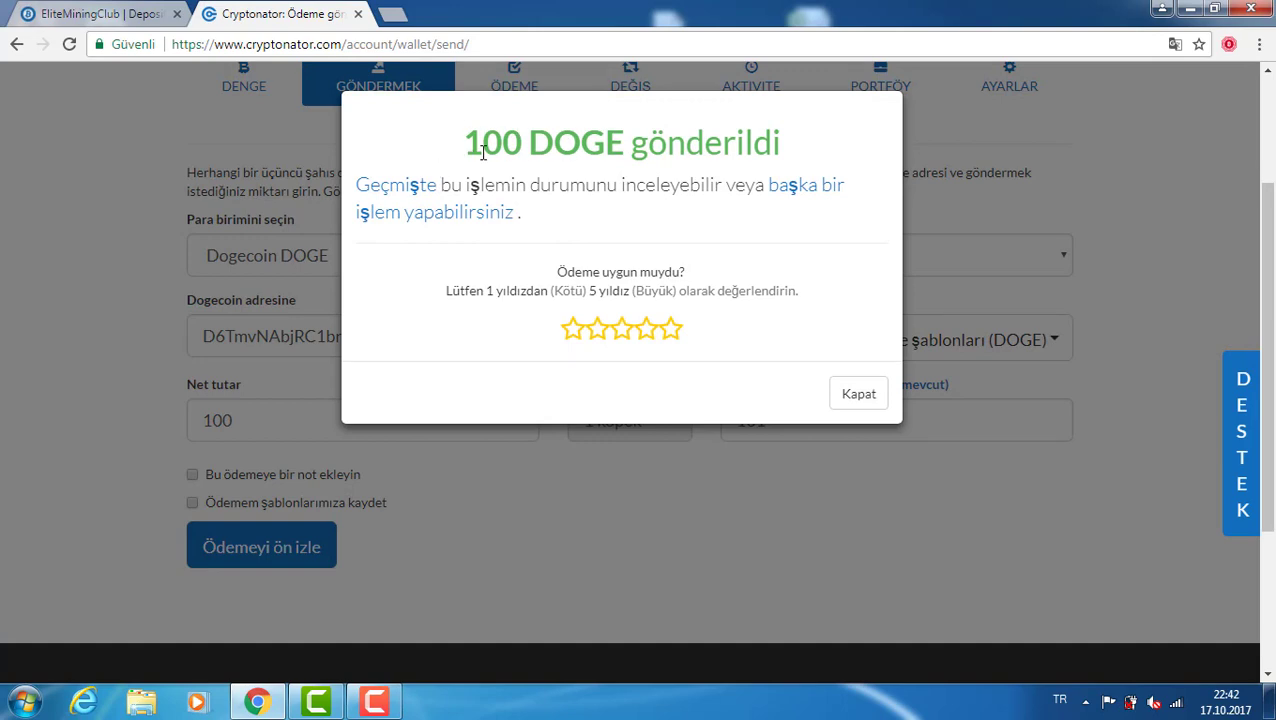
{"action": "left_click", "coordinate": [852, 398]}
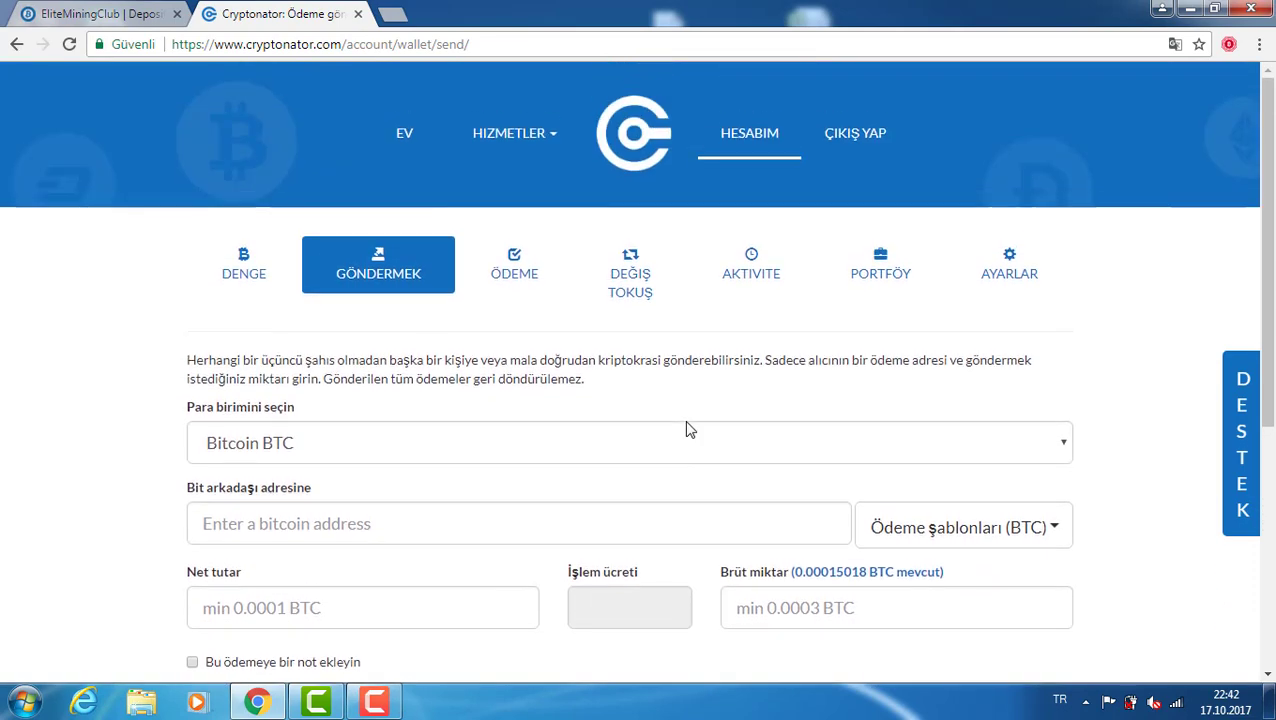
Step: View the pending 100 DOGE send in Cryptonator's AKTIVITE history, then return to EliteMiningClub
{"action": "left_click", "coordinate": [756, 280]}
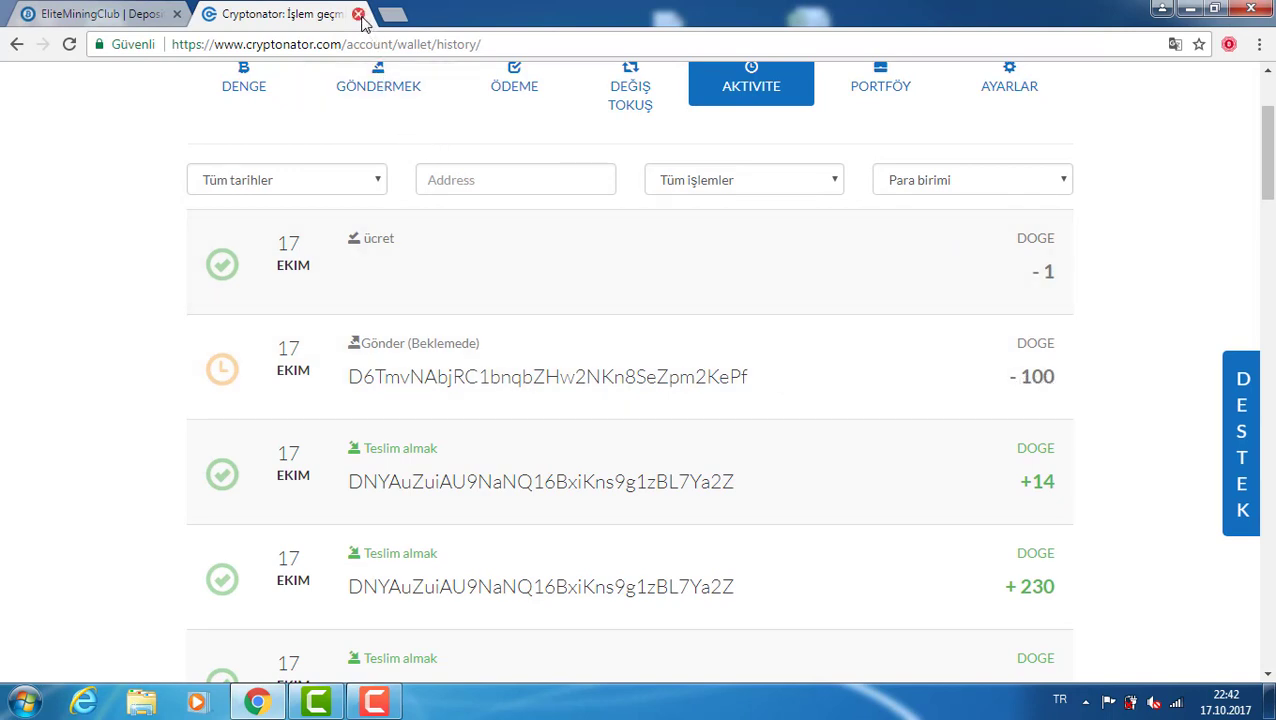
{"action": "left_click", "coordinate": [117, 12]}
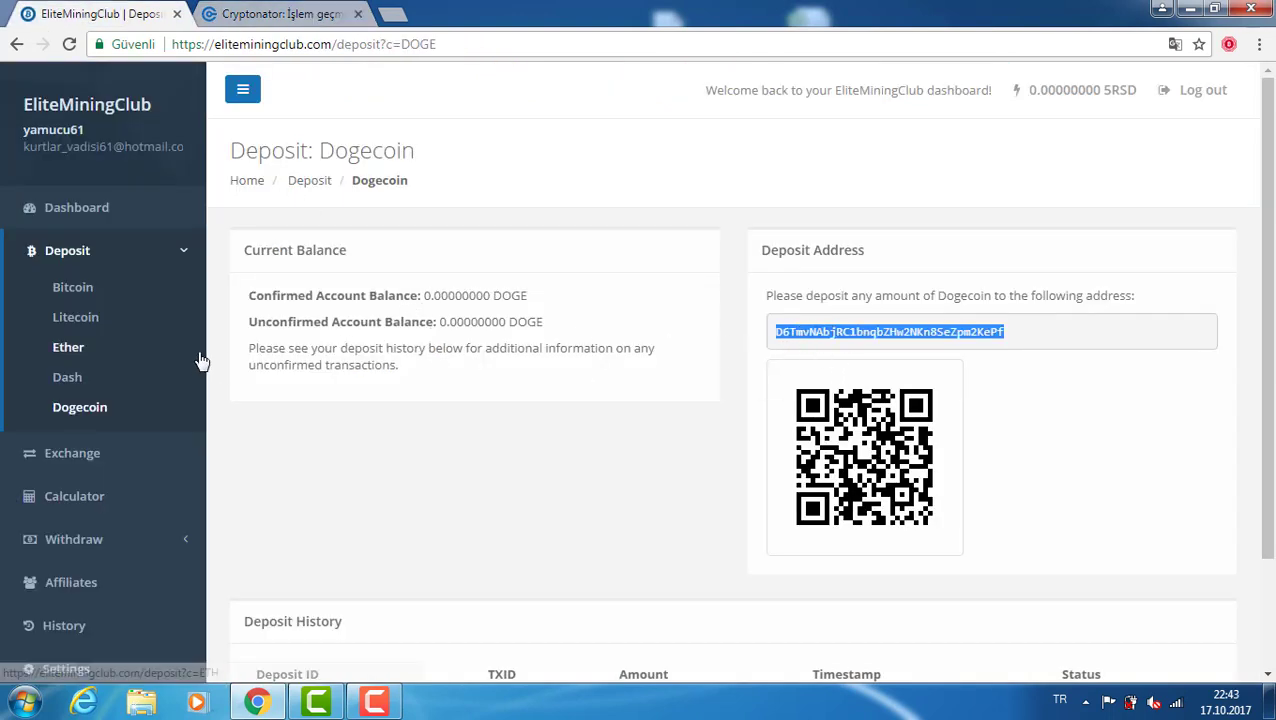
Step: Reload the Dogecoin deposit page and expand the 100 DOGE send's date and transaction ID in Cryptonator
{"action": "left_click", "coordinate": [87, 412]}
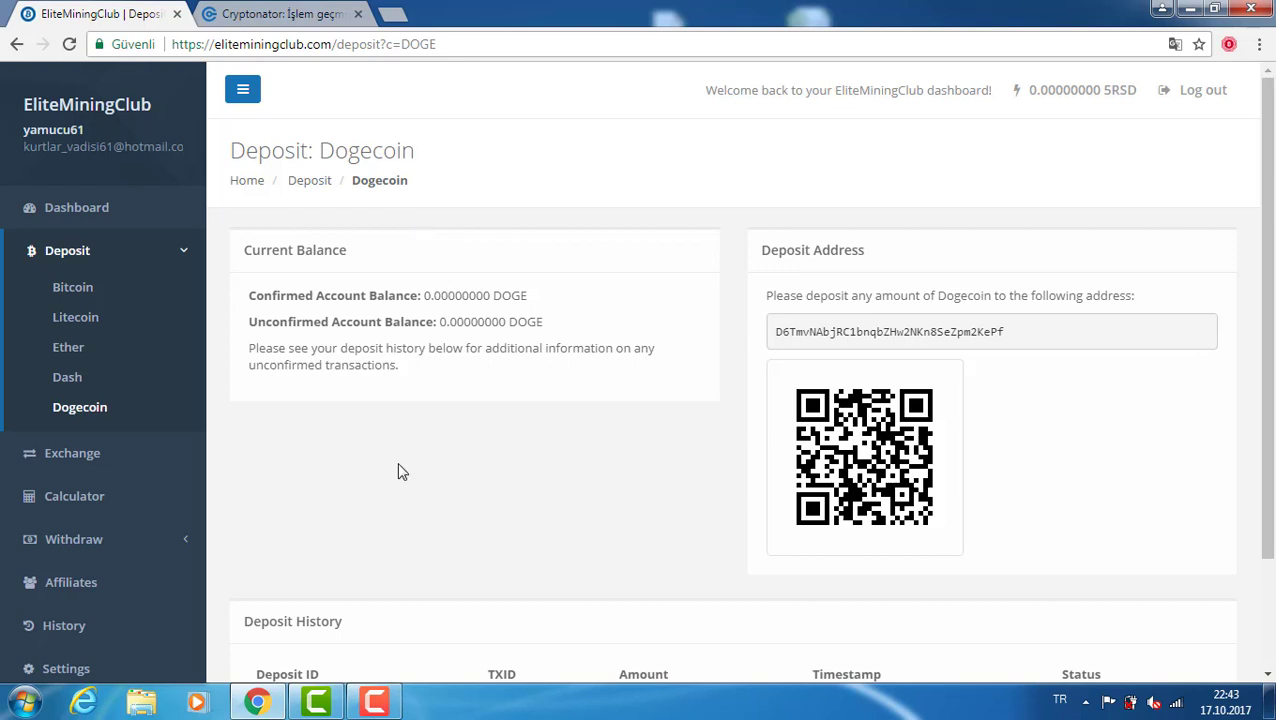
{"action": "left_click", "coordinate": [374, 702]}
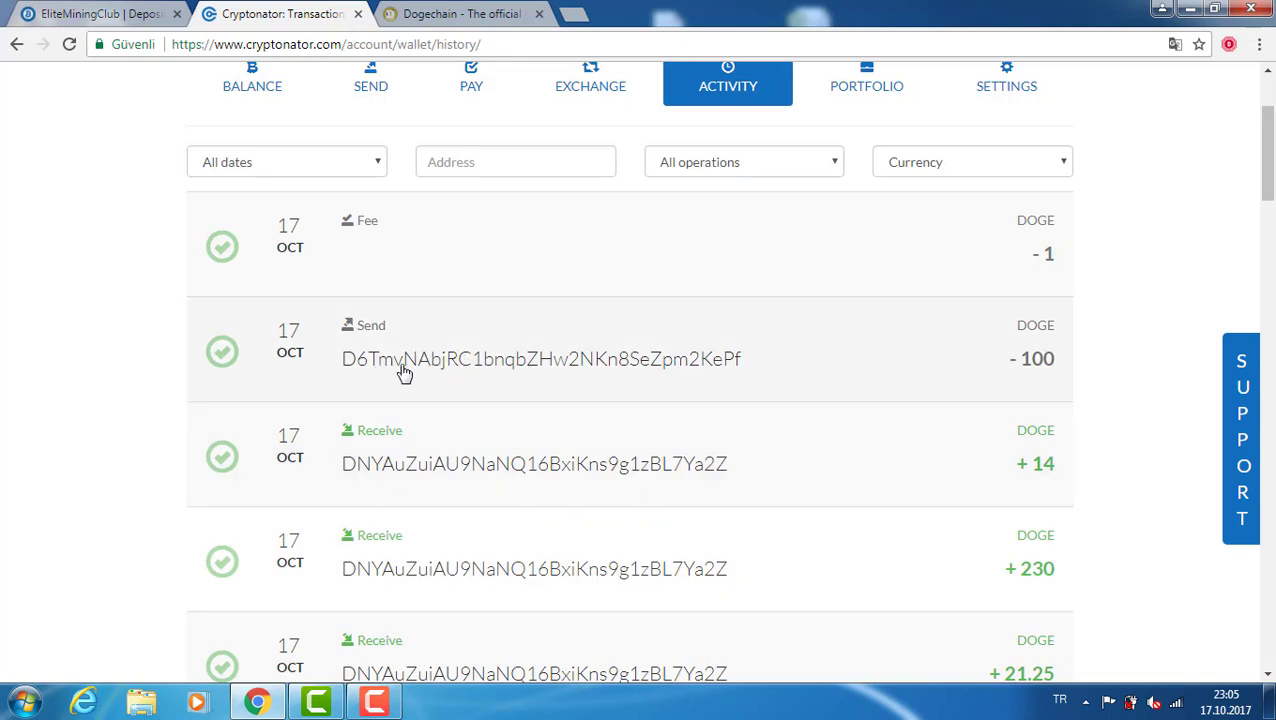
{"action": "left_click", "coordinate": [443, 370]}
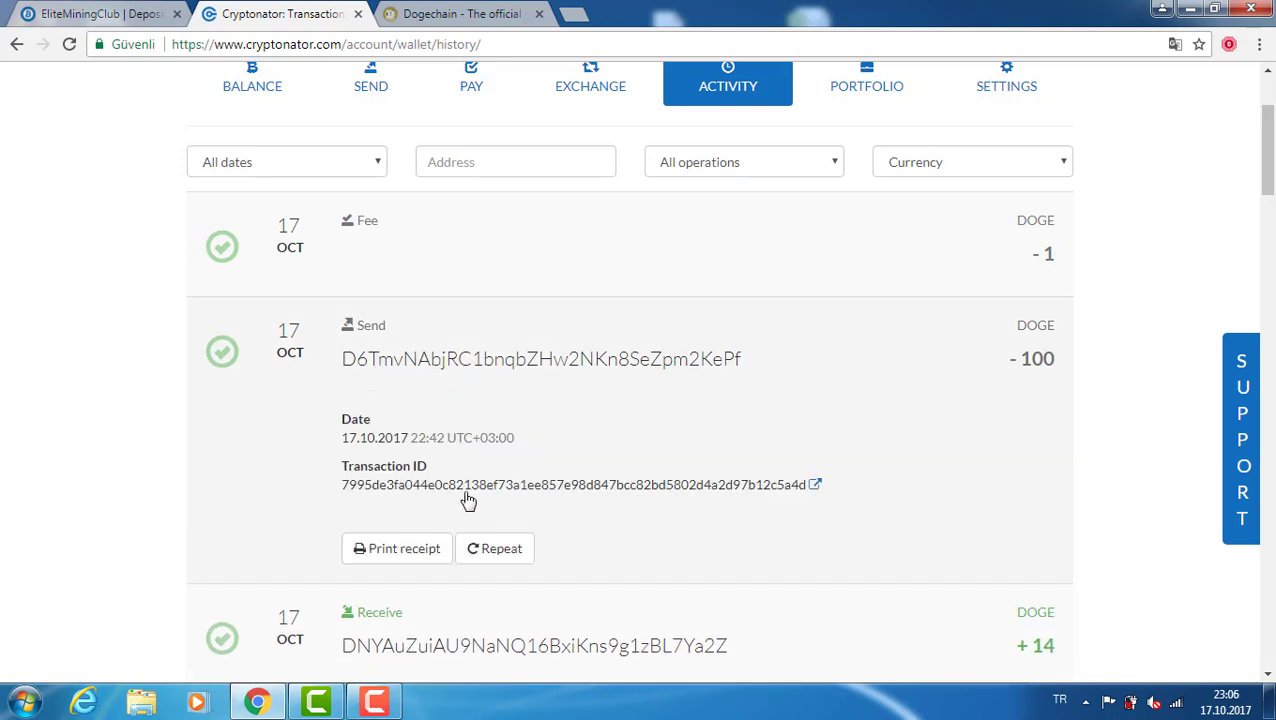
{"action": "left_click", "coordinate": [455, 12]}
Step: Confirm on Dogechain the address's 100 DOGE balance and incoming amount, then return to EliteMiningClub
{"action": "left_click_drag", "start_coordinate": [340, 268], "coordinate": [406, 265]}
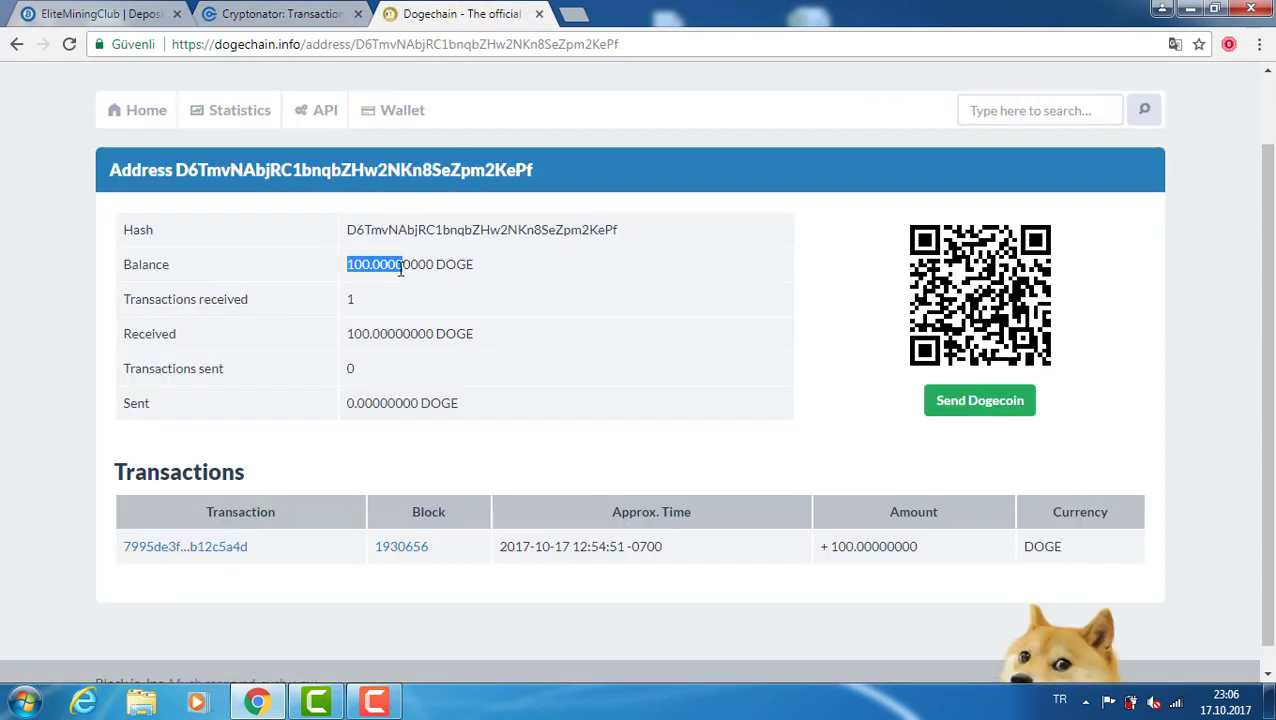
{"action": "left_click", "coordinate": [349, 298]}
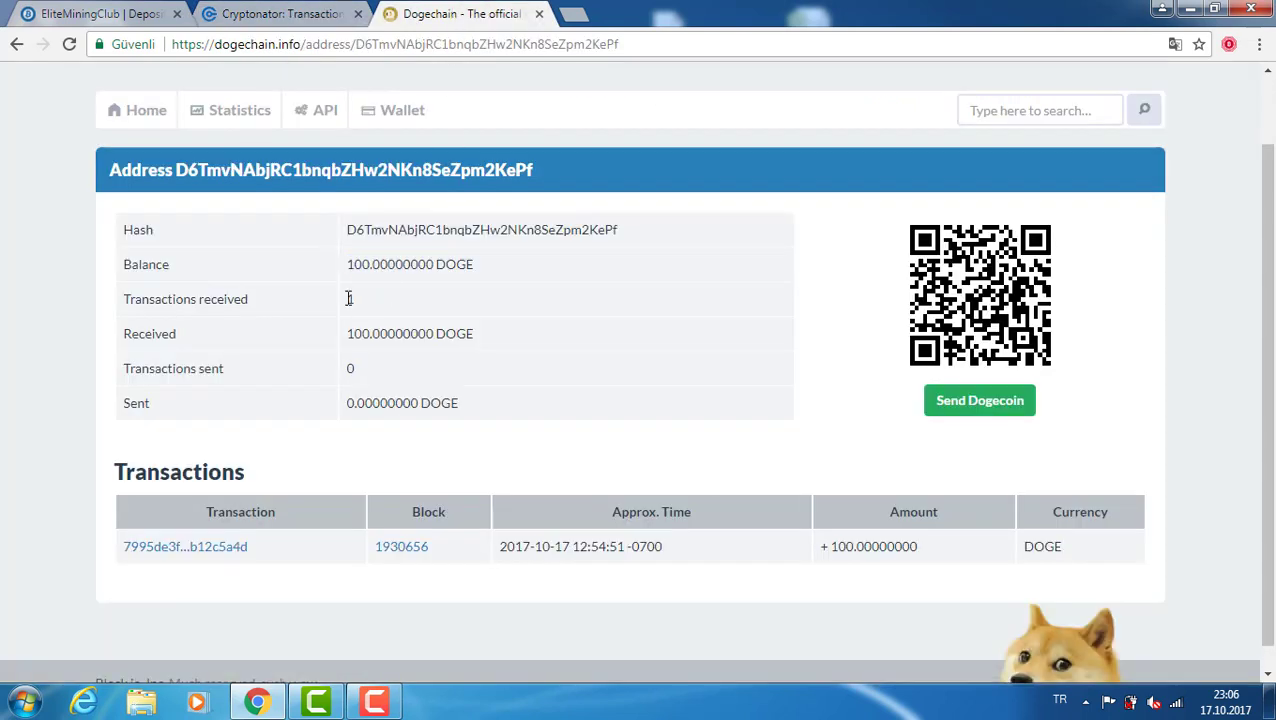
{"action": "double_click", "coordinate": [834, 553]}
{"action": "left_click", "coordinate": [72, 8]}
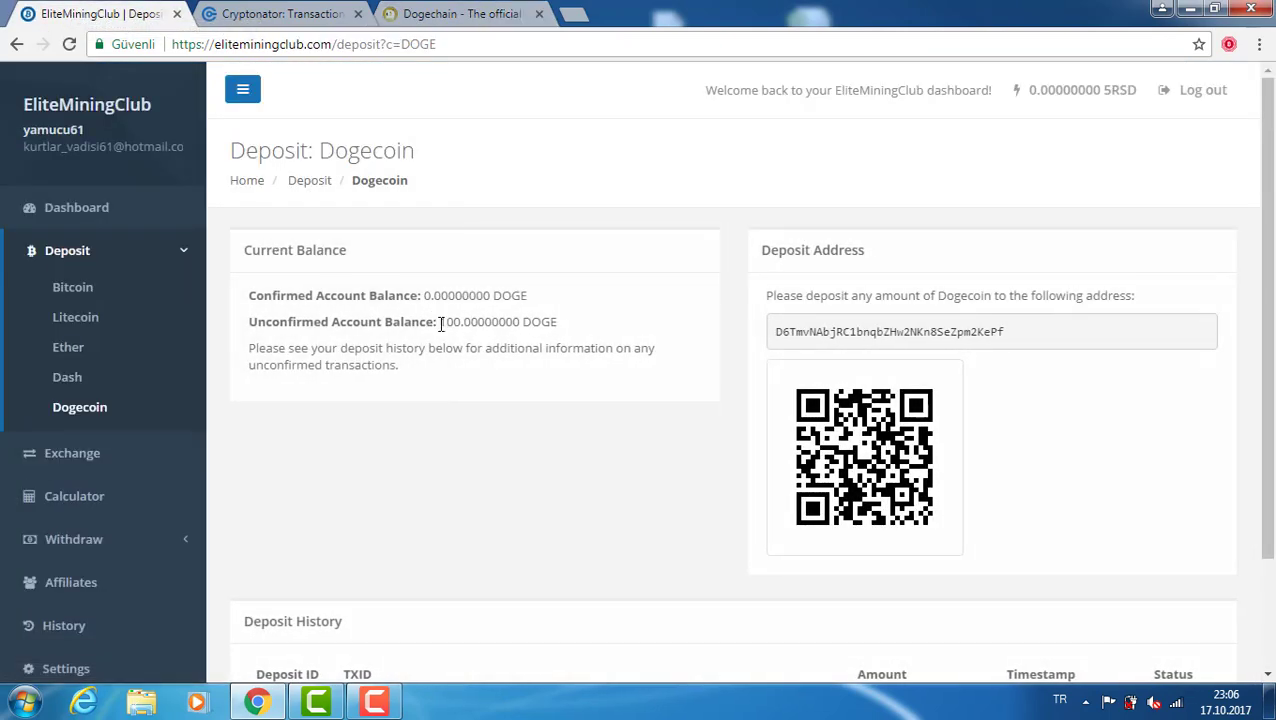
Step: Highlight the 100 DOGE unconfirmed balance and the pending 100 DOGE deposit in Deposit History
{"action": "left_click_drag", "start_coordinate": [438, 322], "coordinate": [562, 323]}
{"action": "scroll", "coordinate": [537, 372], "scroll_direction": "down", "scroll_amount": 2}
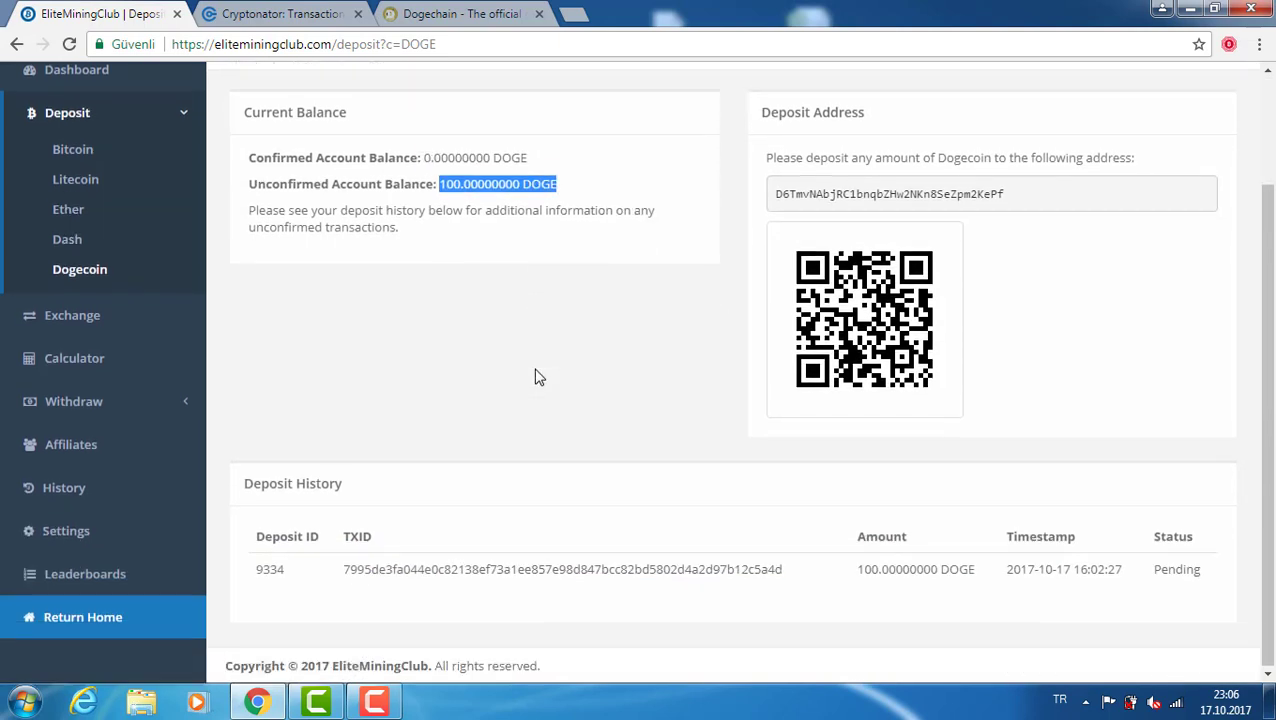
{"action": "left_click", "coordinate": [259, 482]}
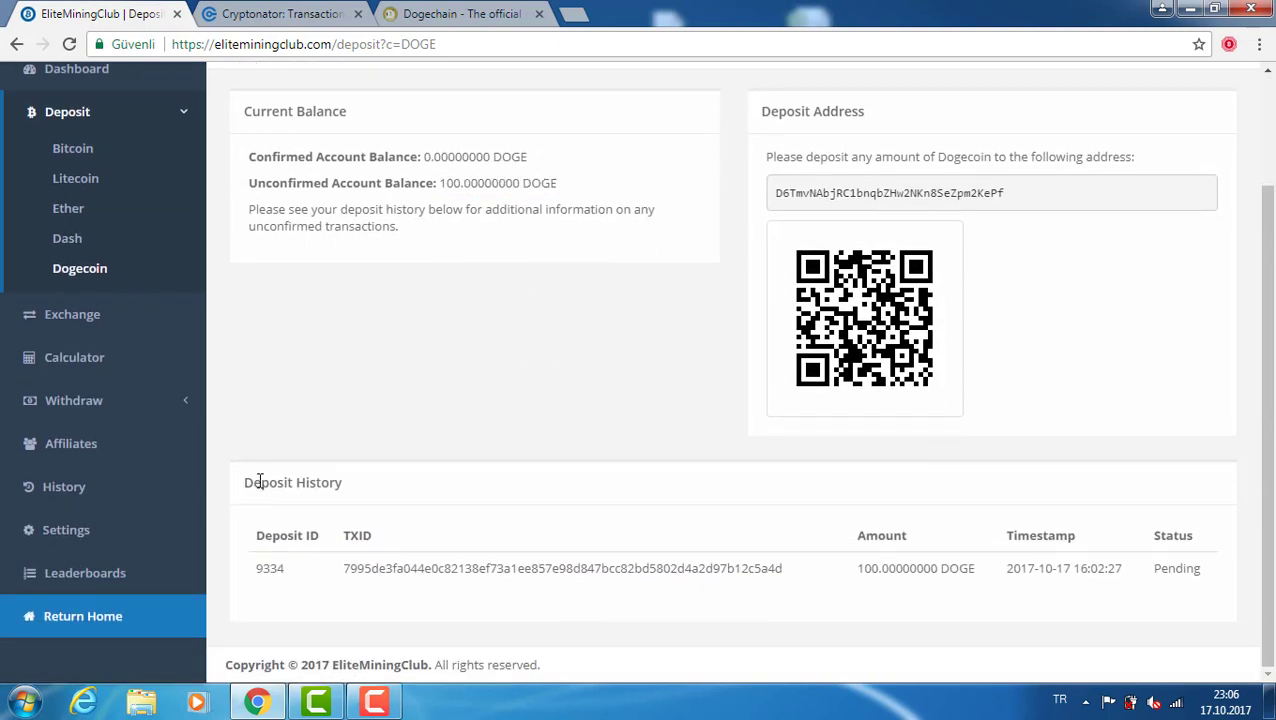
{"action": "left_click_drag", "start_coordinate": [241, 490], "coordinate": [345, 484]}
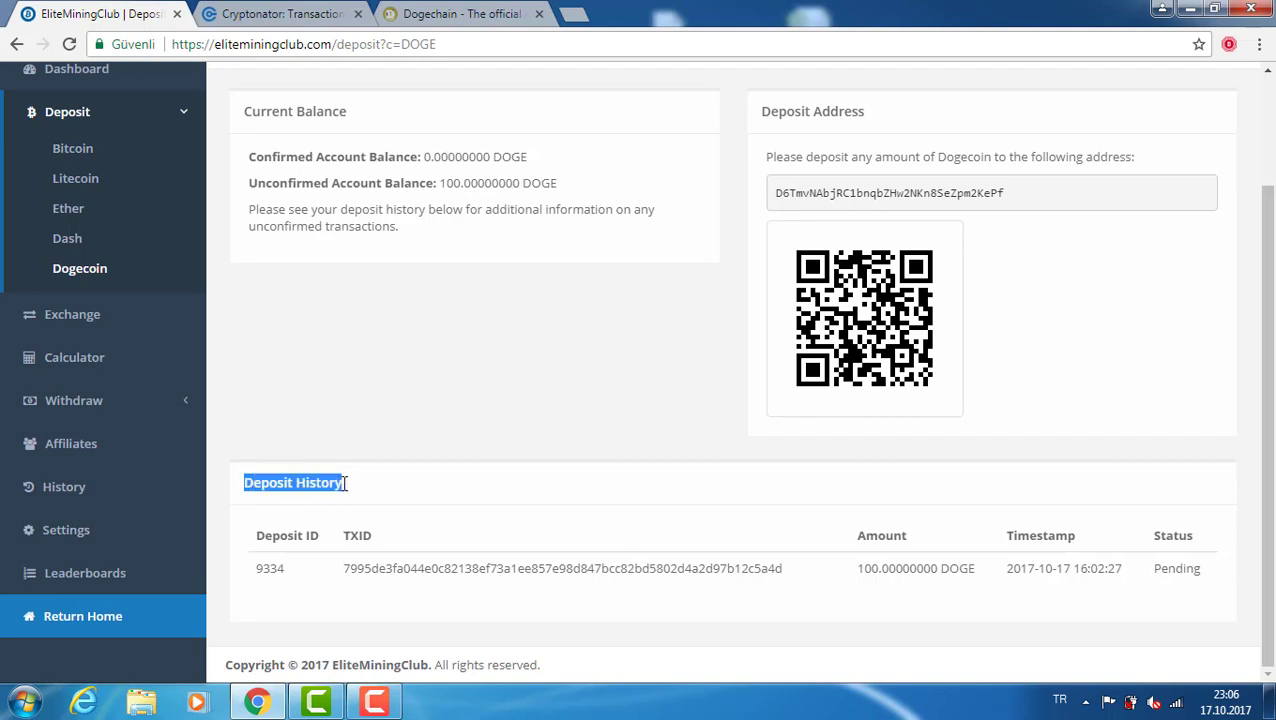
{"action": "left_click", "coordinate": [379, 498]}
{"action": "left_click_drag", "start_coordinate": [257, 568], "coordinate": [879, 568]}
Step: Return to the top of the page and collapse the Deposit currency list in the sidebar
{"action": "scroll", "coordinate": [370, 354], "scroll_direction": "up", "scroll_amount": 2}
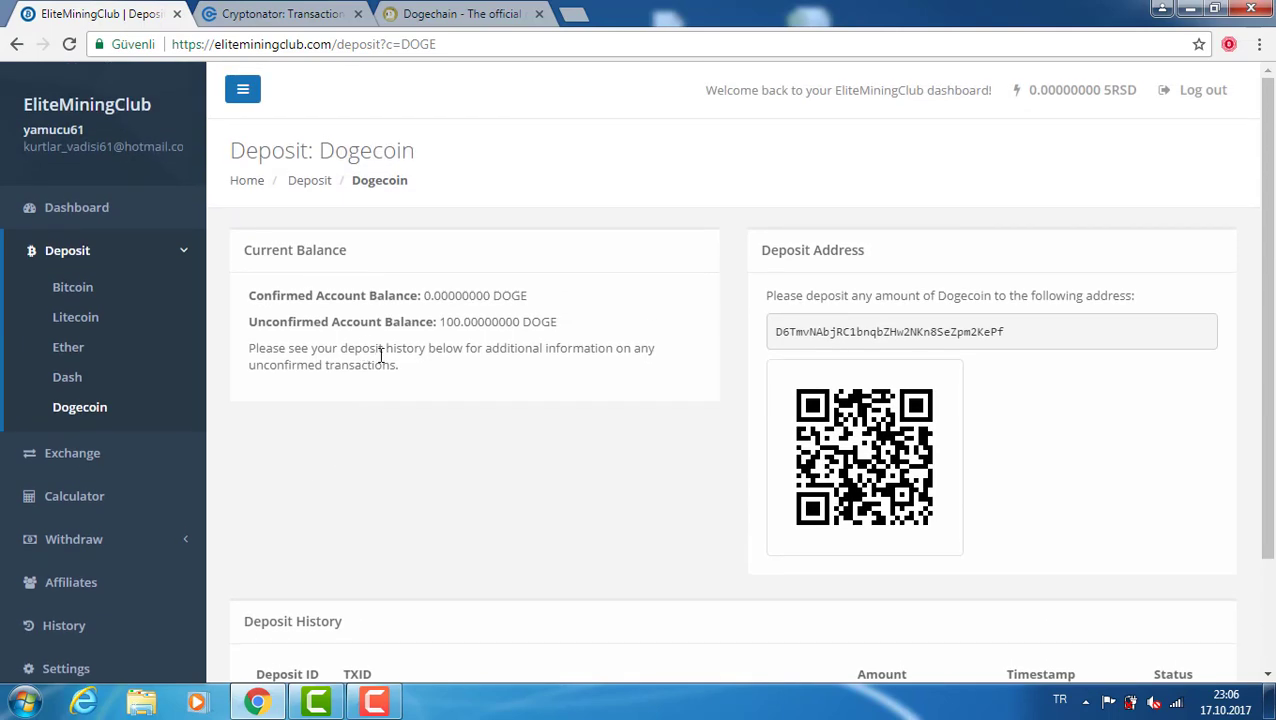
{"action": "scroll", "coordinate": [609, 516], "scroll_direction": "down", "scroll_amount": 2}
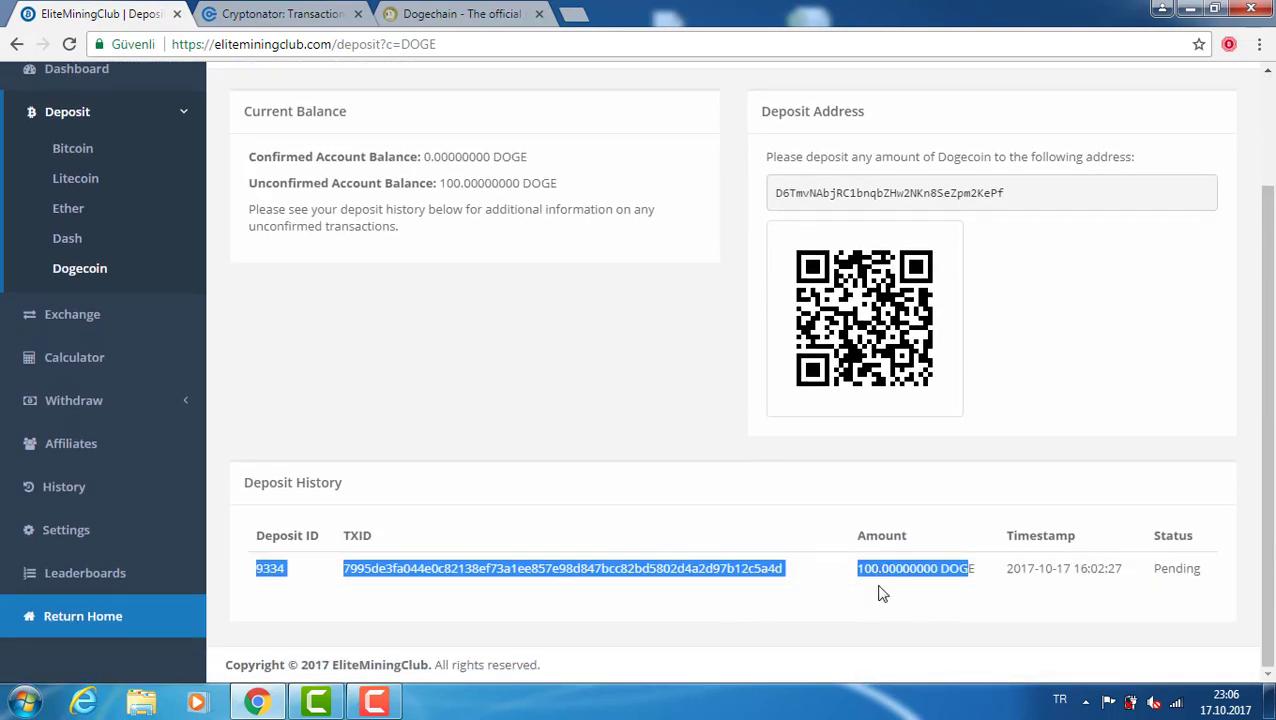
{"action": "scroll", "coordinate": [768, 450], "scroll_direction": "up", "scroll_amount": 2}
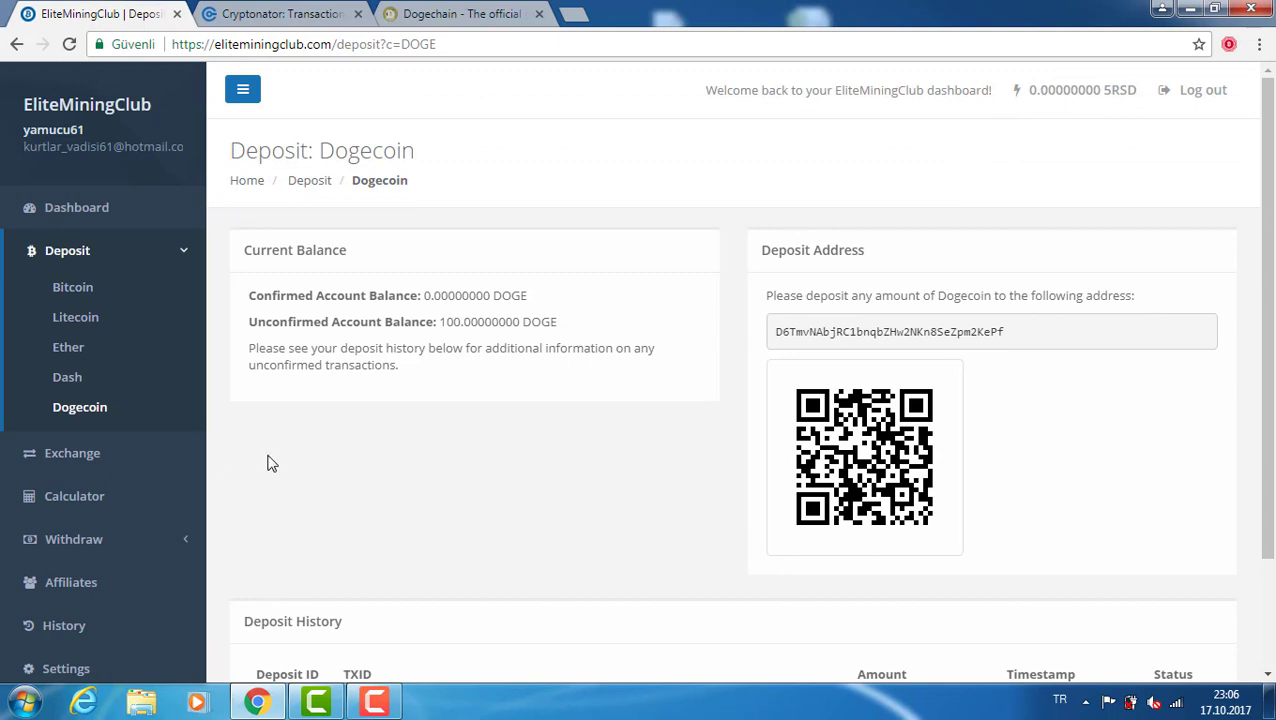
{"action": "left_click", "coordinate": [105, 252]}
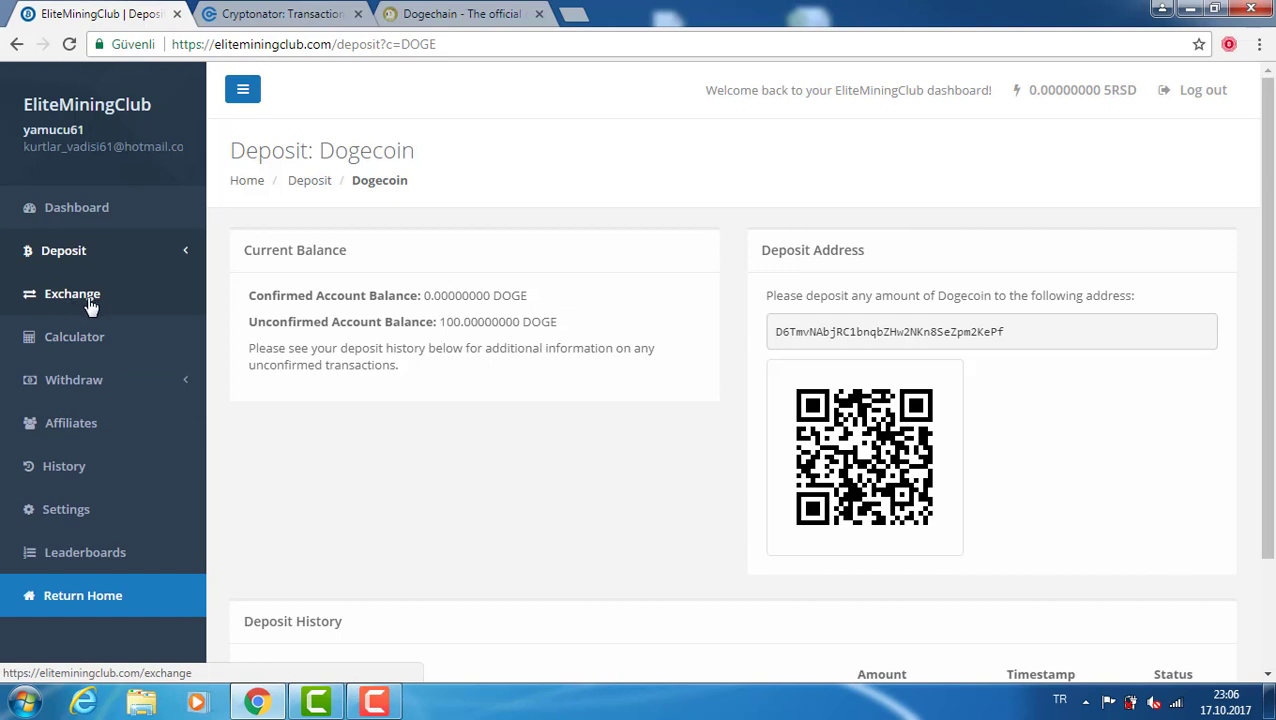
Step: Exchange 100 DOGE (Dogecoin input currency) for 0.02 5RSD of mining power
{"action": "left_click", "coordinate": [90, 303]}
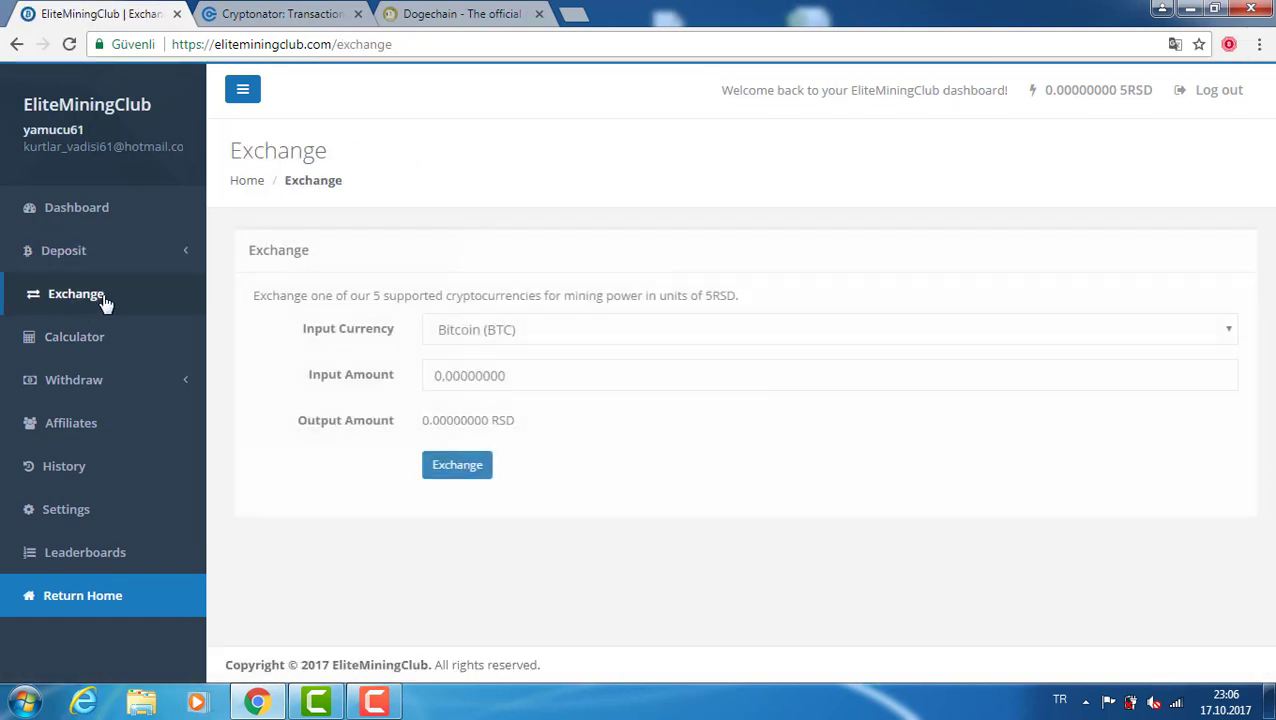
{"action": "left_click", "coordinate": [465, 336]}
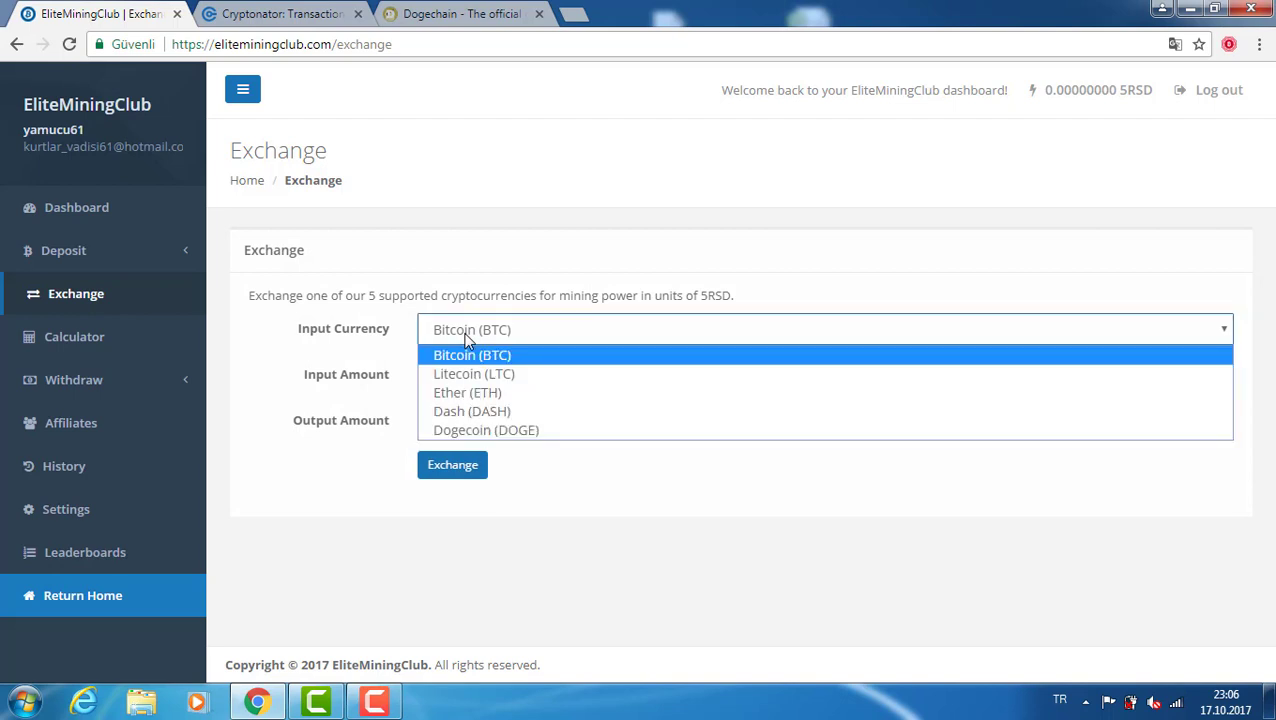
{"action": "left_click", "coordinate": [468, 430]}
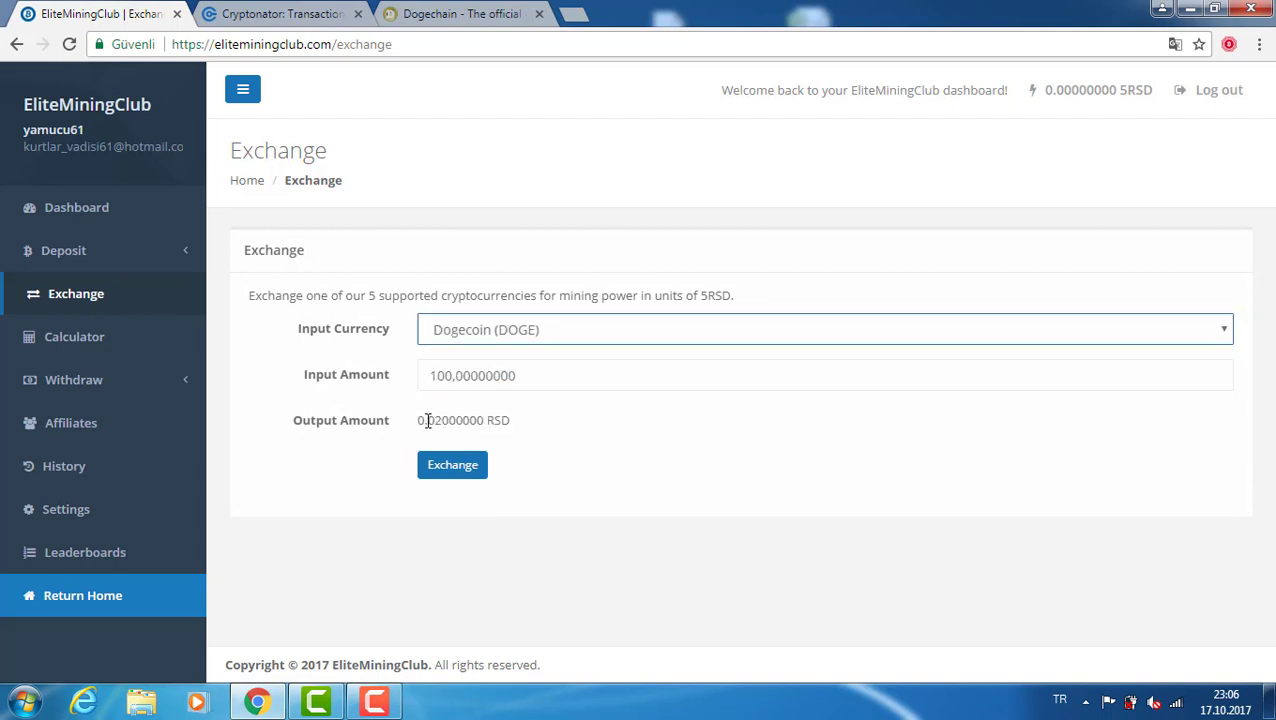
{"action": "left_click_drag", "start_coordinate": [428, 421], "coordinate": [480, 421]}
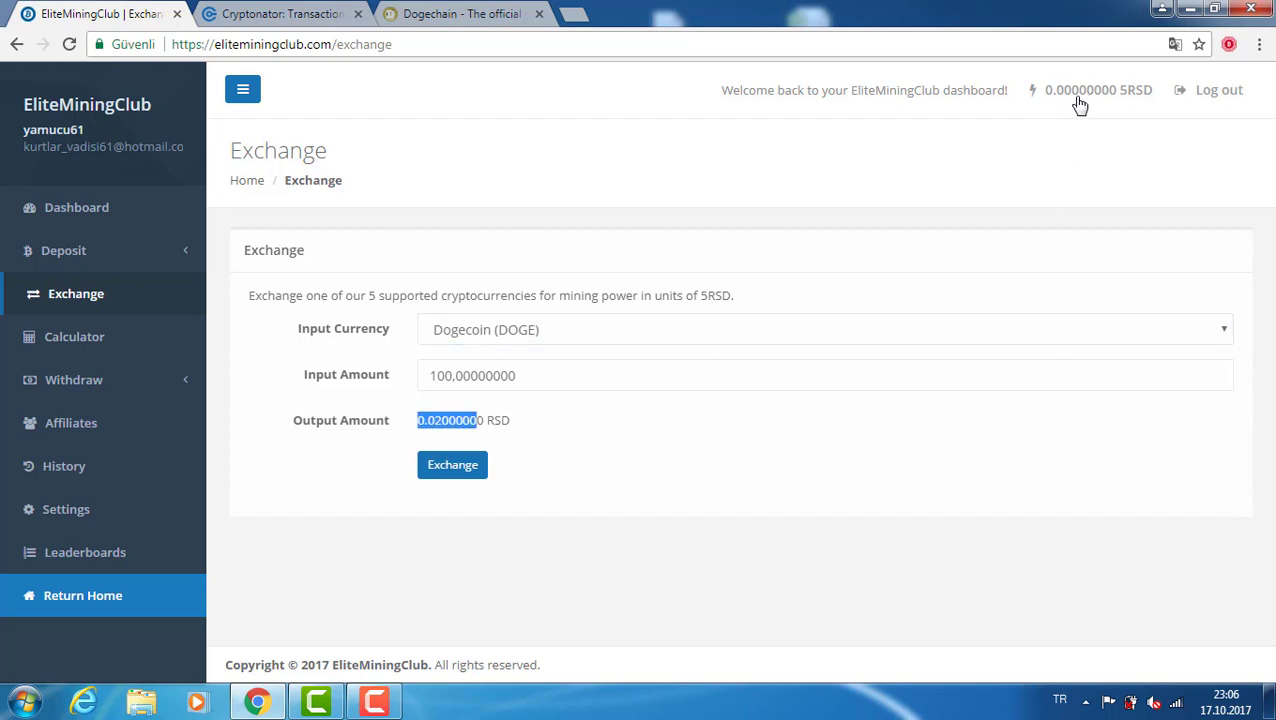
{"action": "left_click", "coordinate": [455, 472]}
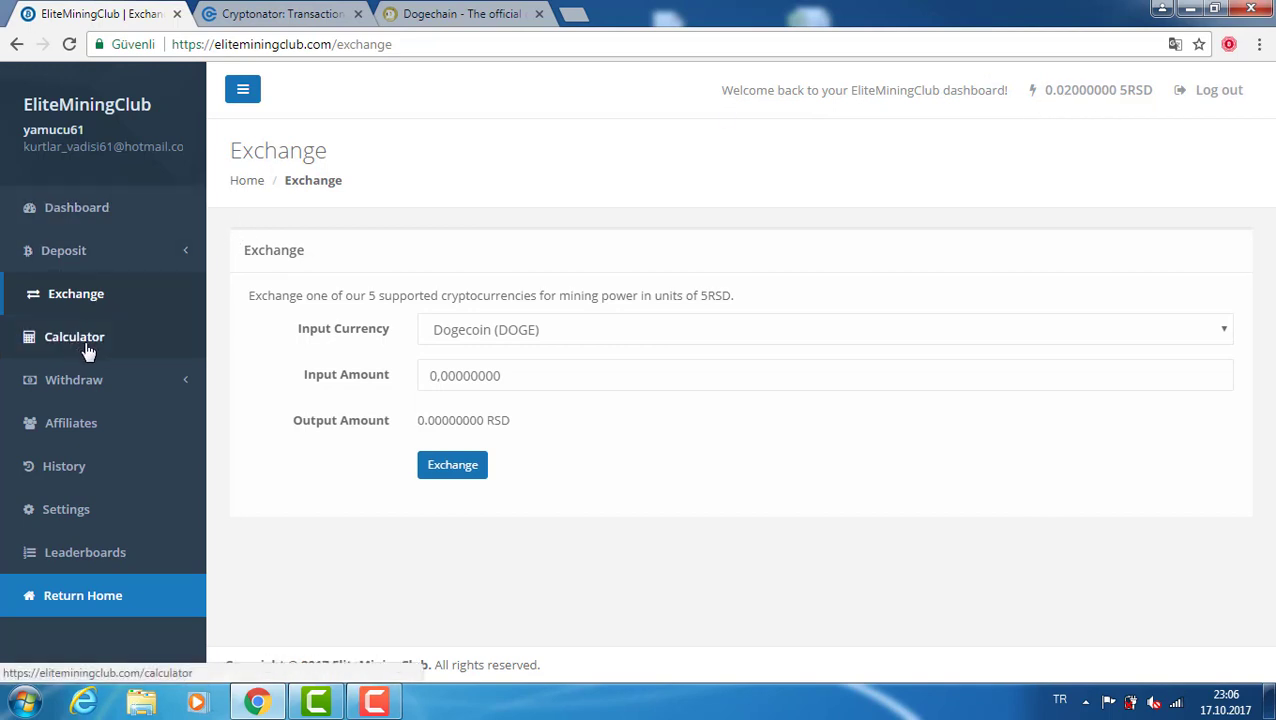
Step: Check the Dashboard's Dogecoin Generated amount, then expand the Withdraw currency list
{"action": "left_click", "coordinate": [80, 206]}
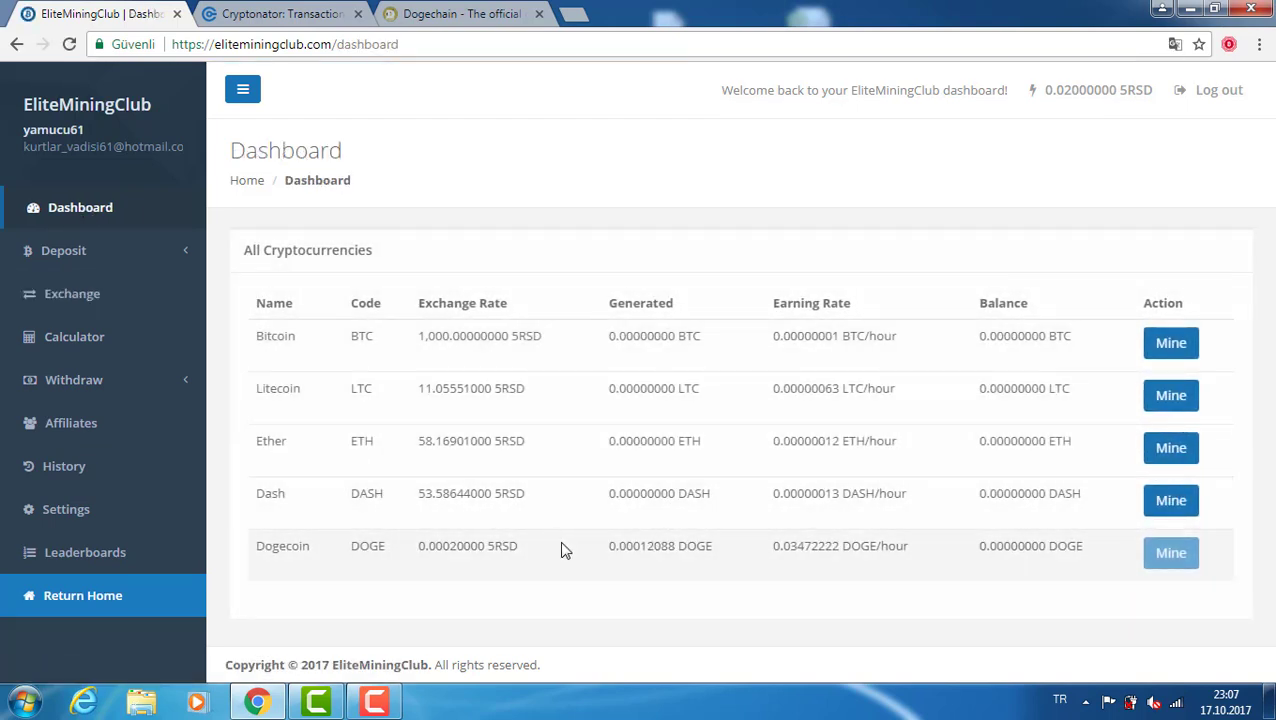
{"action": "left_click_drag", "start_coordinate": [647, 548], "coordinate": [732, 553]}
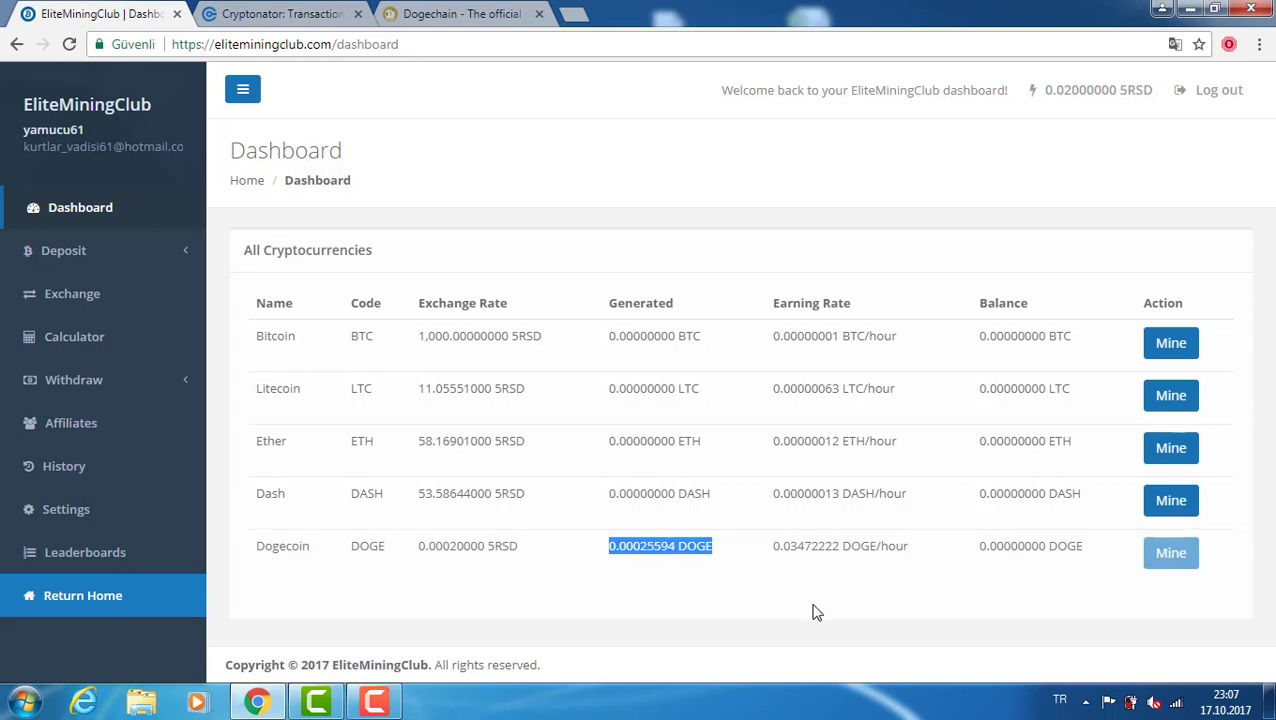
{"action": "left_click", "coordinate": [775, 600]}
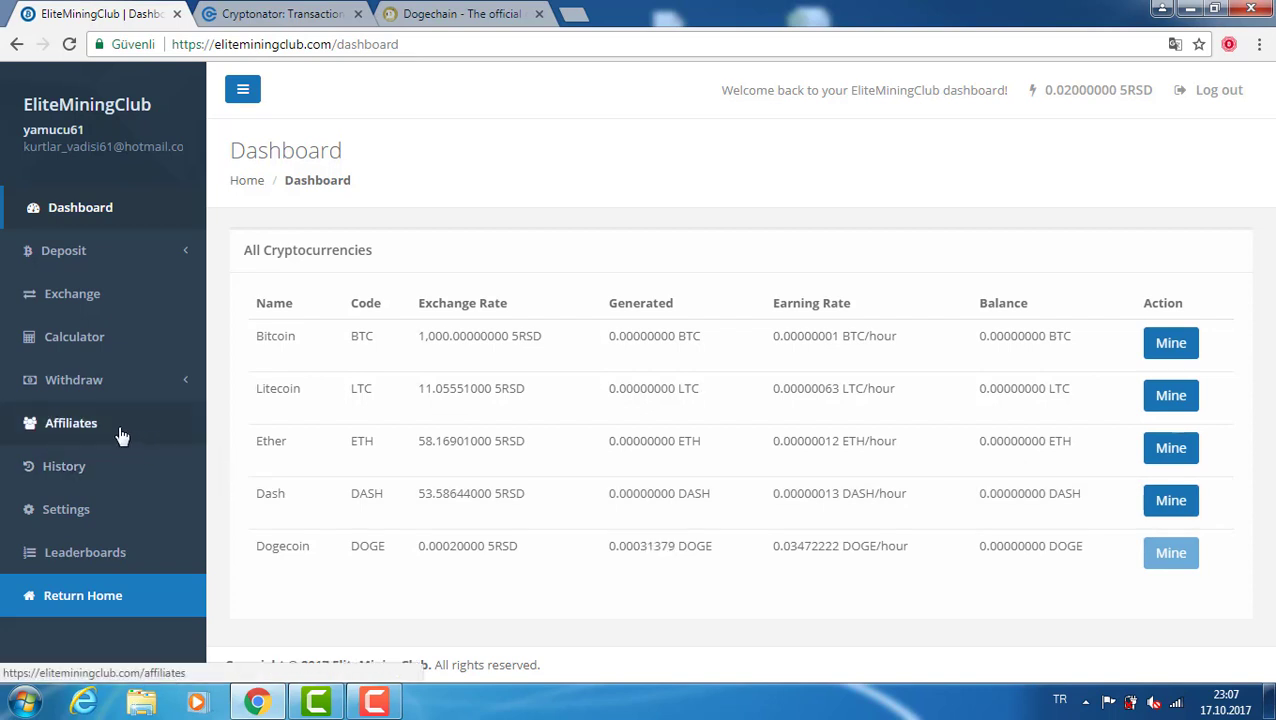
{"action": "left_click", "coordinate": [93, 388]}
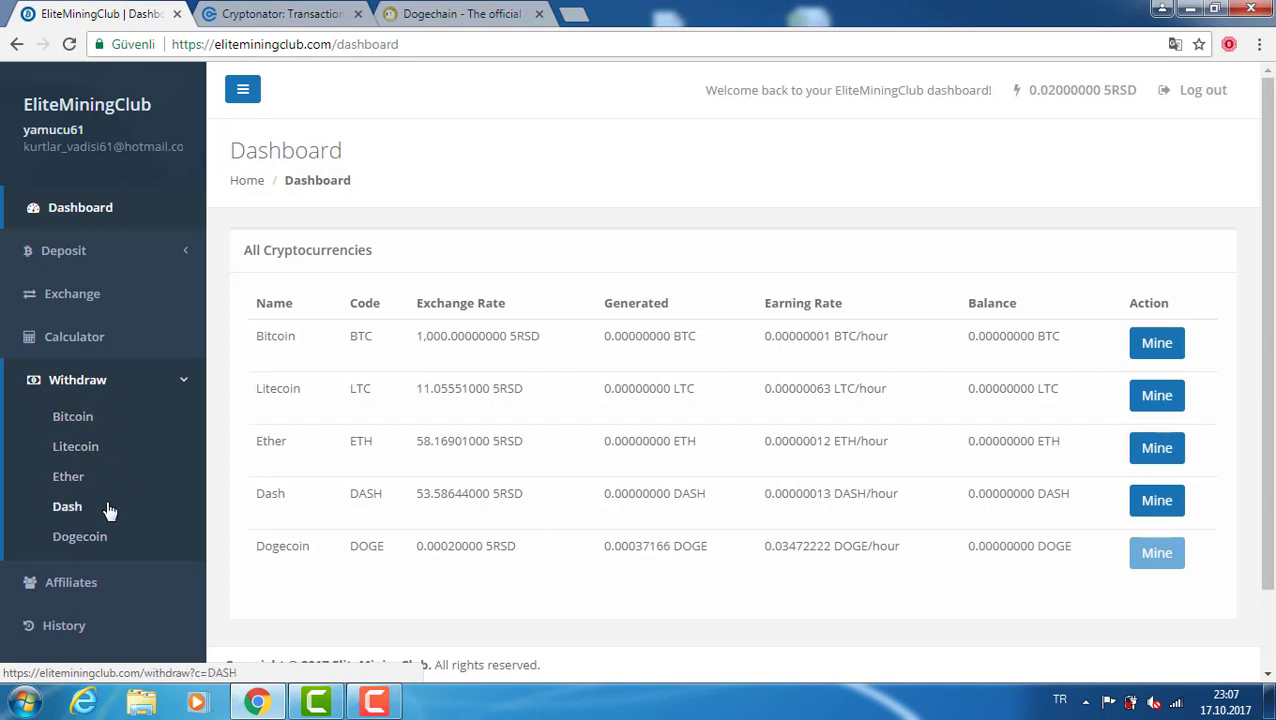
Step: Open the Dogecoin withdrawal page and point out its 1000 DOGE minimum withdrawal
{"action": "left_click", "coordinate": [96, 547]}
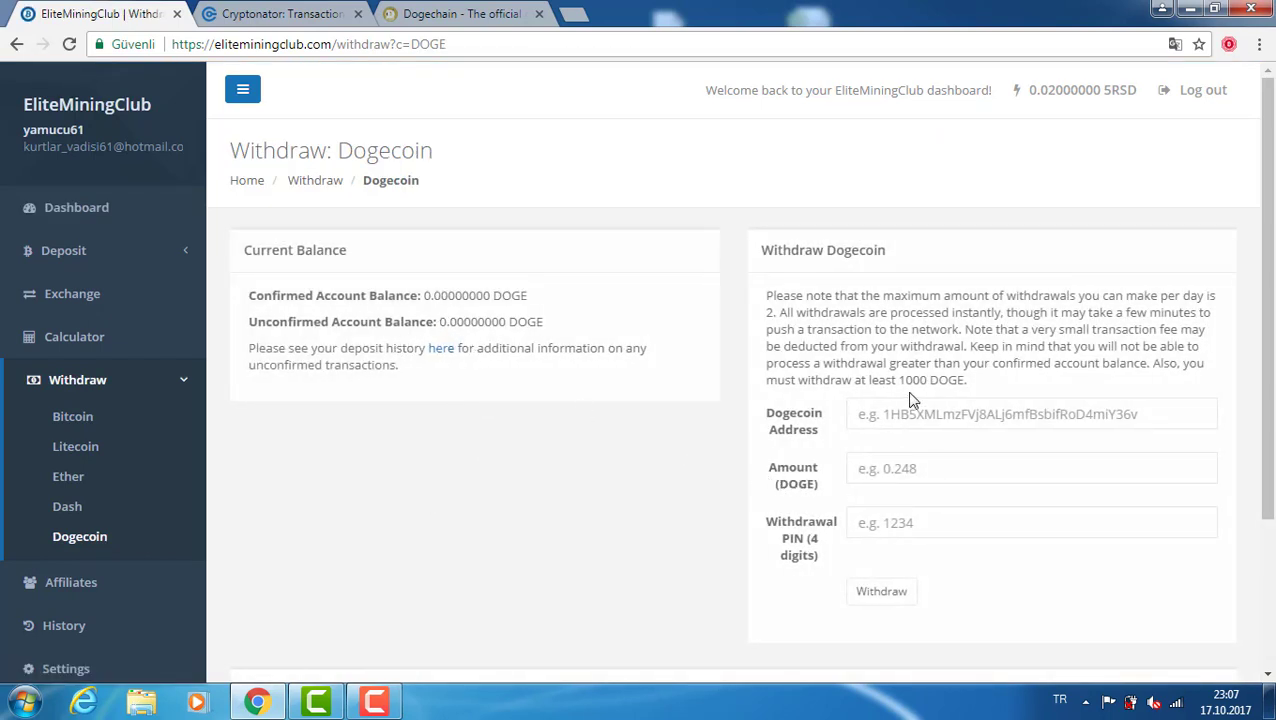
{"action": "left_click_drag", "start_coordinate": [900, 381], "coordinate": [952, 383]}
{"action": "left_click", "coordinate": [373, 702]}
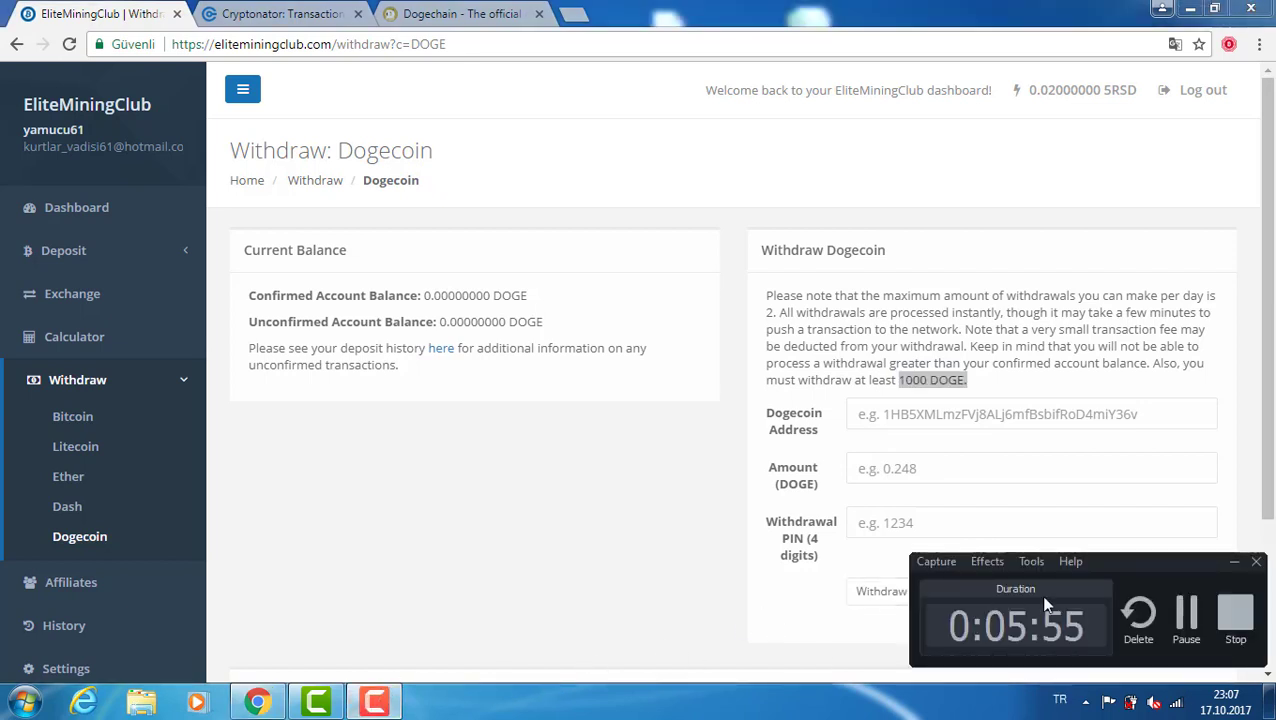